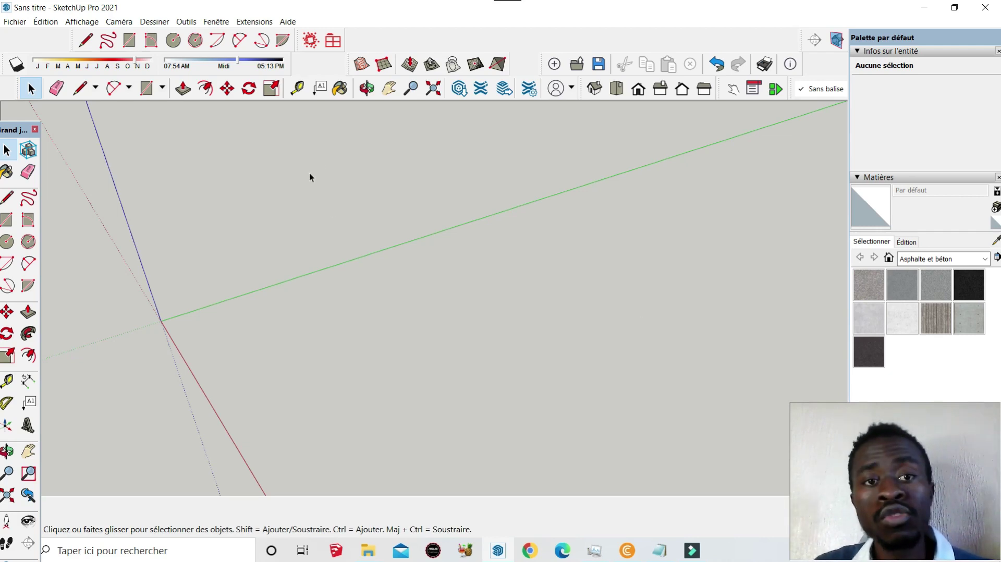
# - Draw a rectangular floor face on the ground plane starting from the axes origin
pyautogui.click(367, 88)
pyautogui.moveTo(425, 164)
pyautogui.mouseDown()
pyautogui.moveTo(331, 282)
pyautogui.moveTo(447, 198)
pyautogui.moveTo(558, 207)
pyautogui.moveTo(351, 335)
pyautogui.moveTo(501, 308)
pyautogui.moveTo(324, 374)
pyautogui.moveTo(543, 233)
pyautogui.mouseUp()
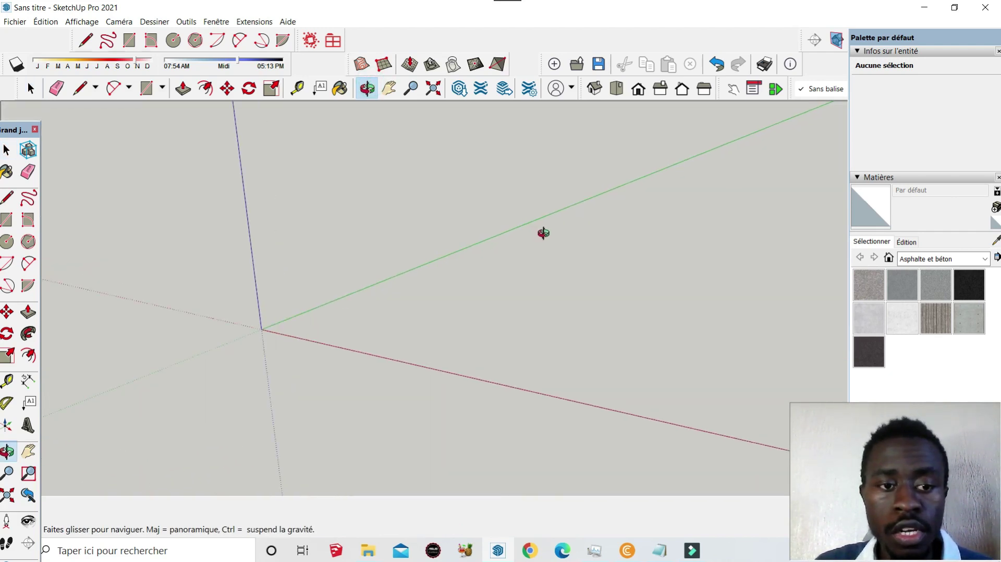
pyautogui.click(146, 88)
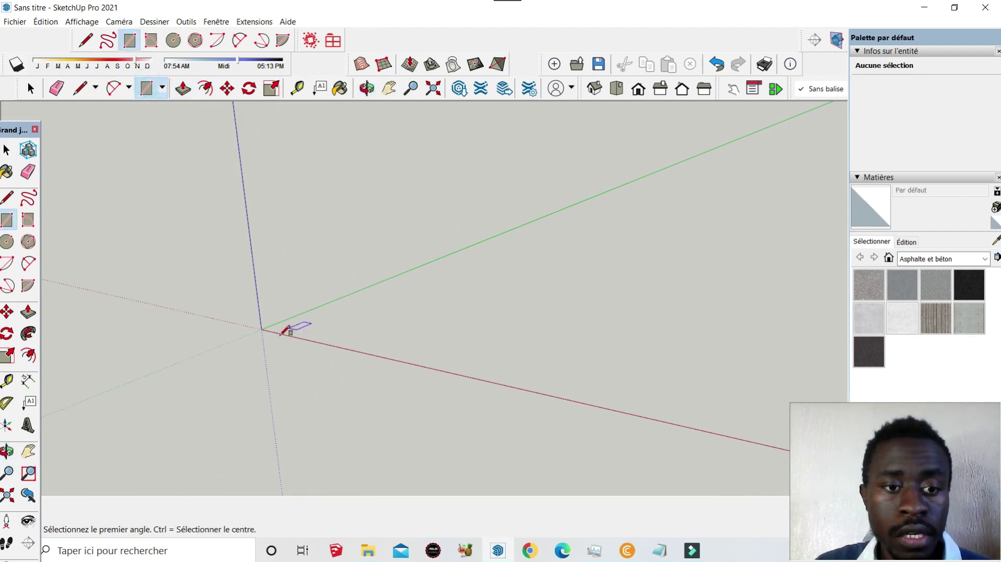
pyautogui.click(262, 329)
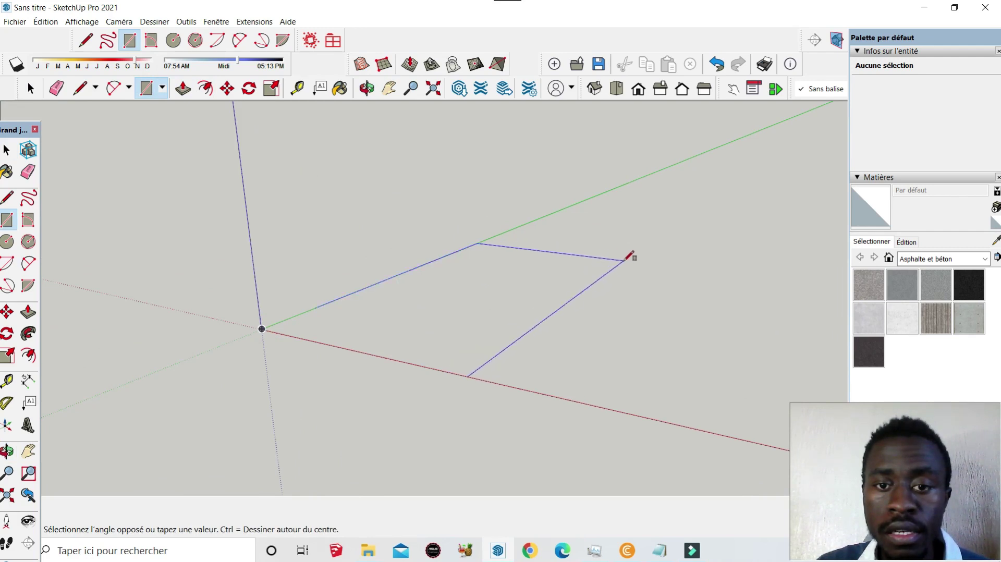
pyautogui.click(623, 260)
pyautogui.scroll(1, 420, 242)
pyautogui.scroll(2, 421, 241)
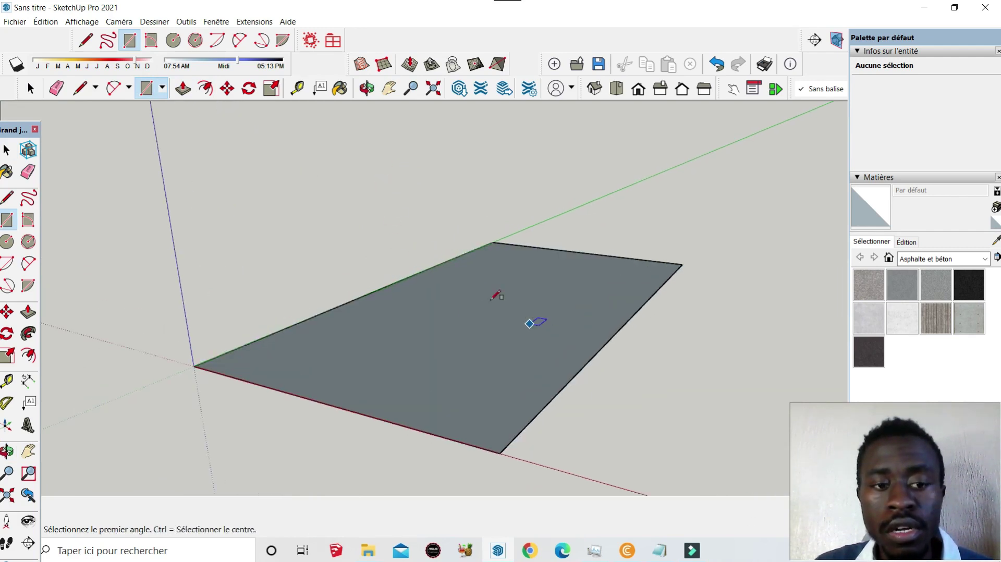
# - Offset the floor face's edges slightly inward to form a narrow border strip
pyautogui.click(205, 89)
pyautogui.click(407, 275)
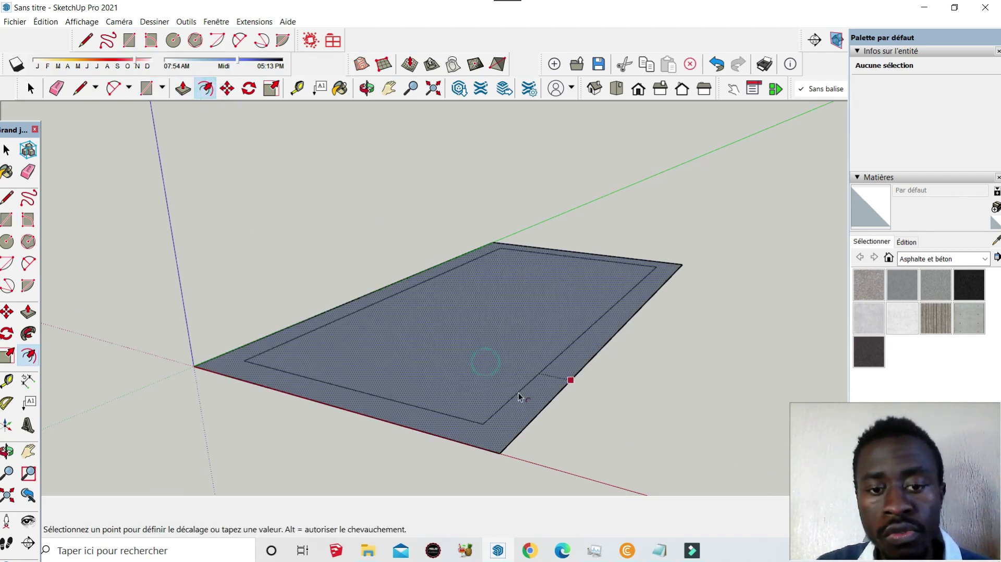
pyautogui.press('Escape')
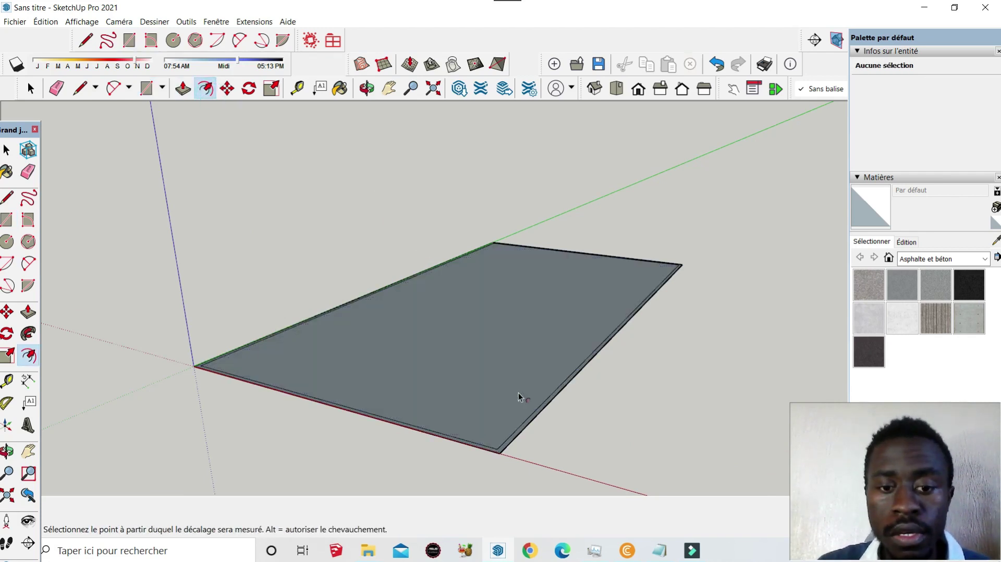
pyautogui.click(366, 89)
pyautogui.moveTo(413, 340)
pyautogui.mouseDown()
pyautogui.moveTo(384, 398)
pyautogui.moveTo(431, 206)
pyautogui.moveTo(302, 236)
pyautogui.moveTo(295, 223)
pyautogui.moveTo(241, 279)
pyautogui.moveTo(399, 272)
pyautogui.mouseUp()
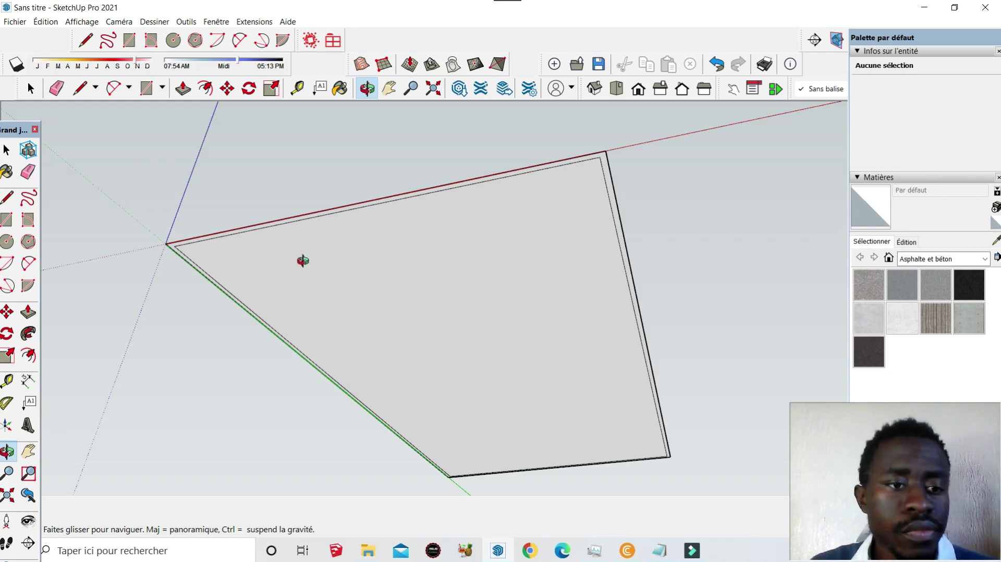
# - Push/pull the thin border strip upward into a raised rim around the floor
pyautogui.moveTo(153, 117); pyautogui.dragTo(172, 230)
pyautogui.press('p')
pyautogui.click(141, 252)
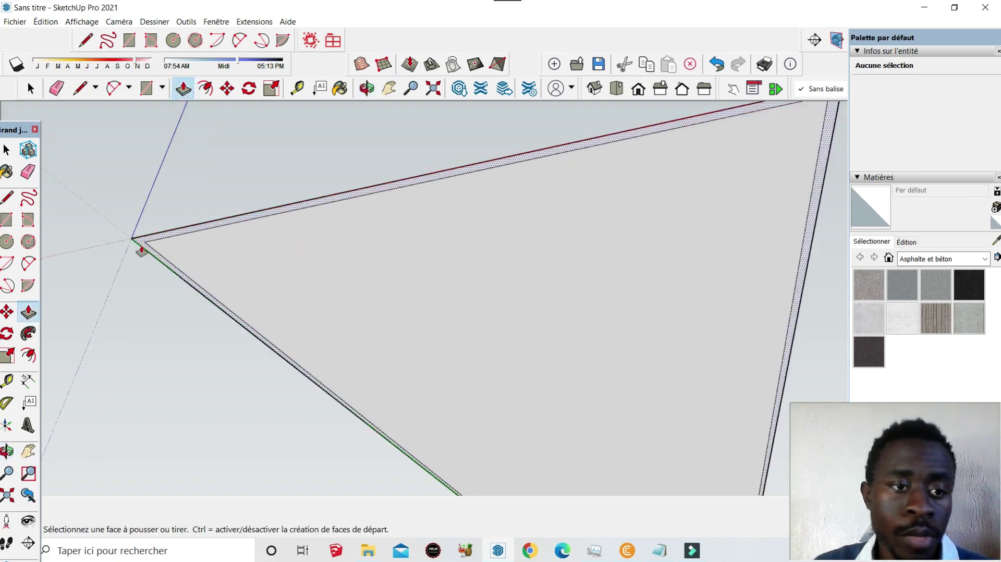
pyautogui.click(144, 250)
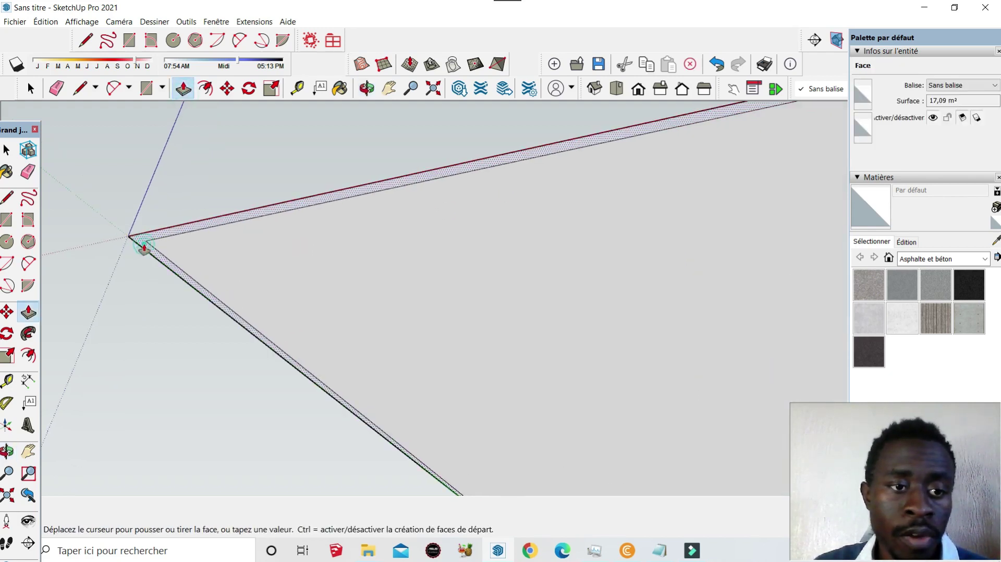
pyautogui.click(132, 311)
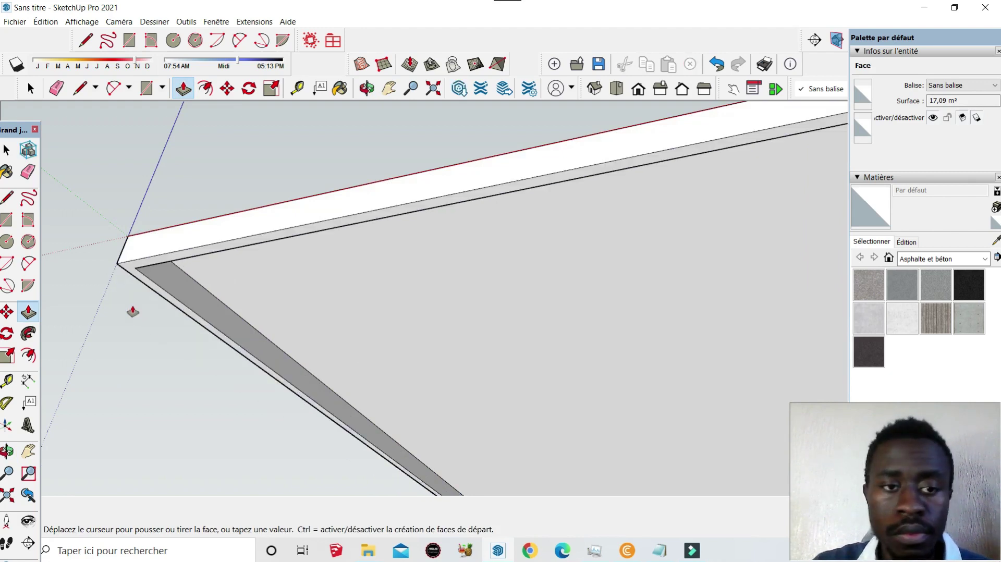
# - Zoom and orbit around the slab to inspect the extruded rim
pyautogui.scroll(-3, 132, 313)
pyautogui.scroll(-2, 152, 335)
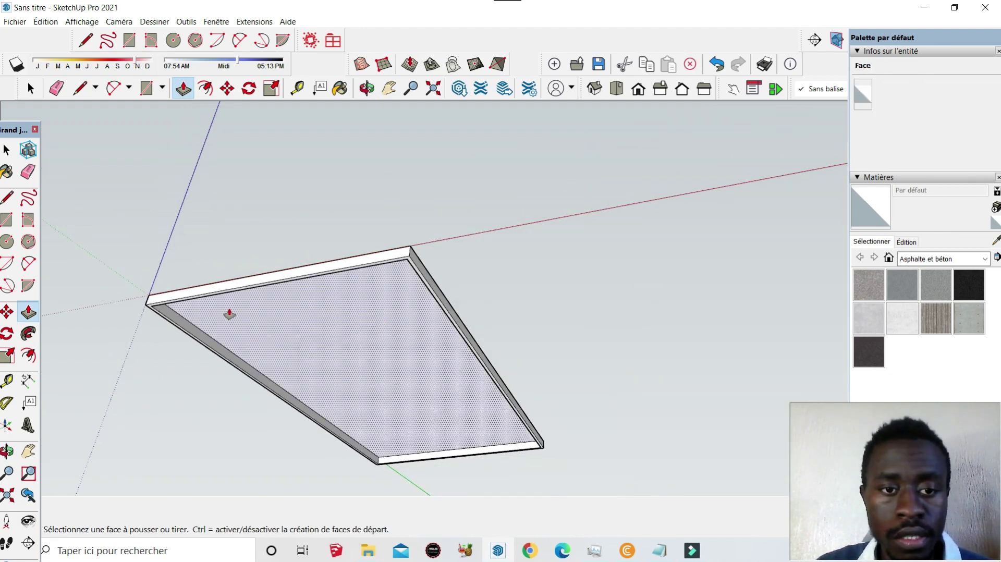
pyautogui.scroll(3, 225, 313)
pyautogui.scroll(3, 138, 307)
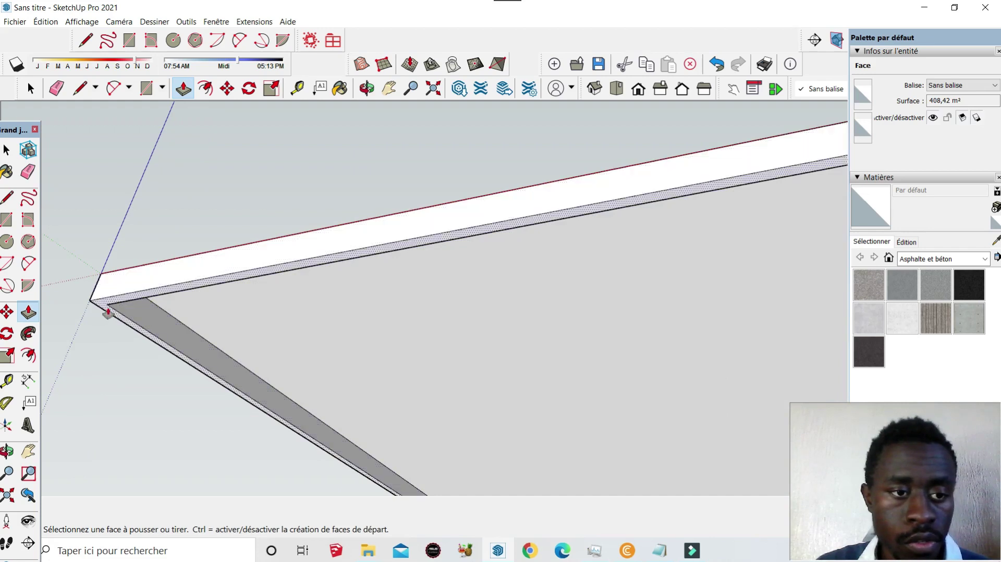
pyautogui.scroll(-2, 102, 308)
pyautogui.scroll(-3, 167, 345)
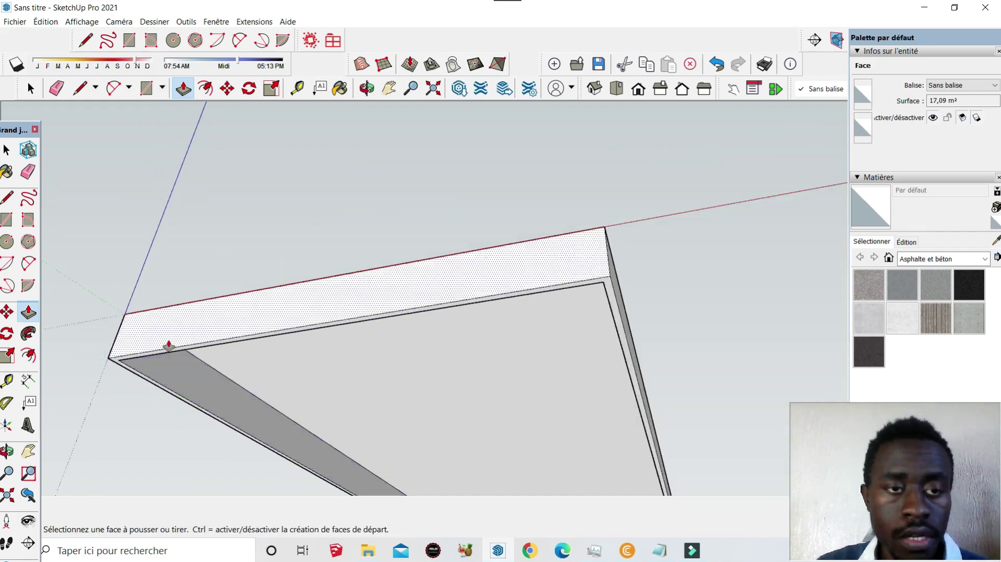
pyautogui.click(367, 88)
pyautogui.moveTo(371, 362)
pyautogui.mouseDown()
pyautogui.moveTo(364, 405)
pyautogui.moveTo(358, 380)
pyautogui.moveTo(414, 138)
pyautogui.mouseUp()
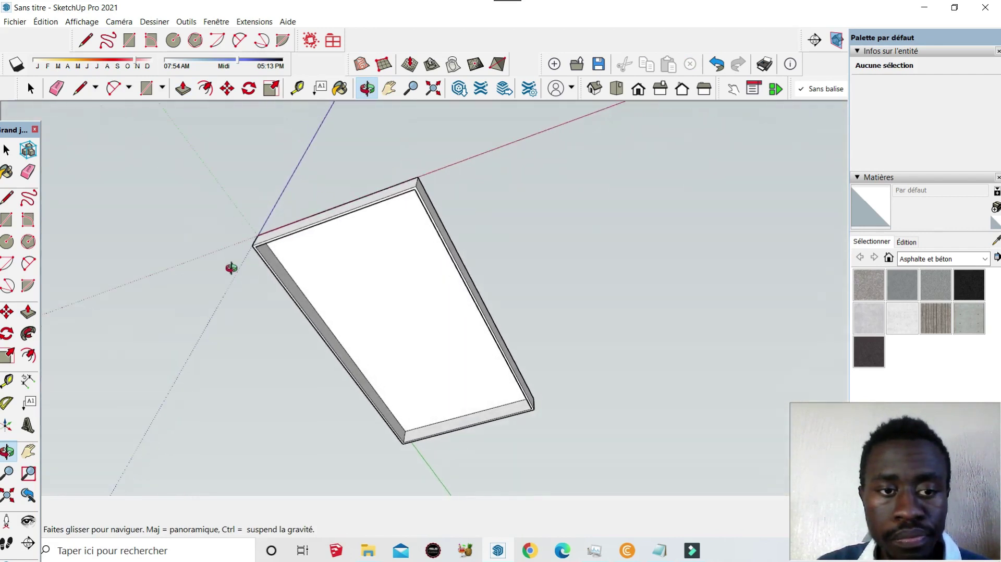
pyautogui.scroll(2, 250, 261)
pyautogui.scroll(2, 274, 249)
pyautogui.scroll(1, 266, 206)
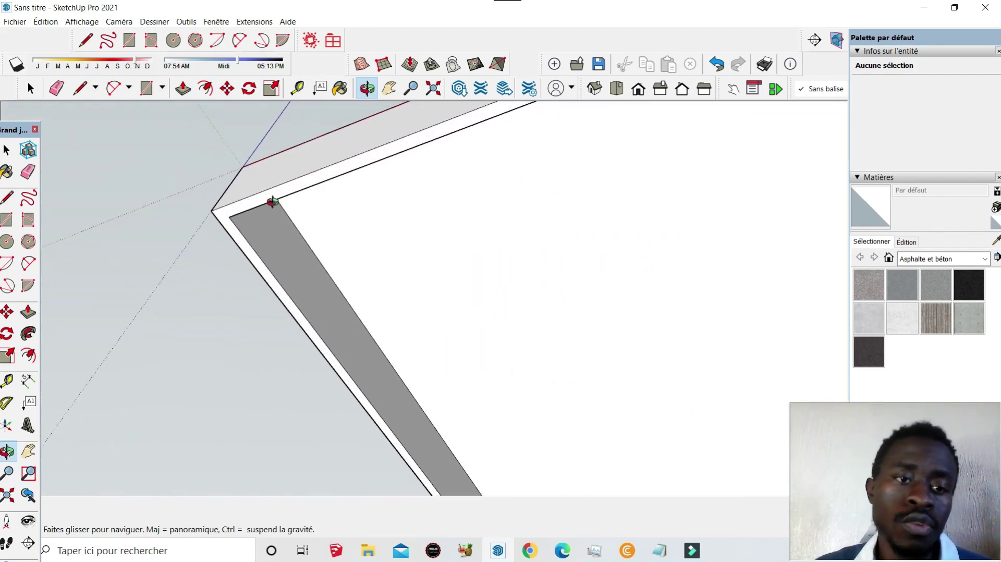
# - Offset the slab face to add a new outline just outside the slab edge
pyautogui.moveTo(226, 276)
pyautogui.mouseDown()
pyautogui.moveTo(291, 277)
pyautogui.moveTo(252, 283)
pyautogui.moveTo(257, 267)
pyautogui.mouseUp()
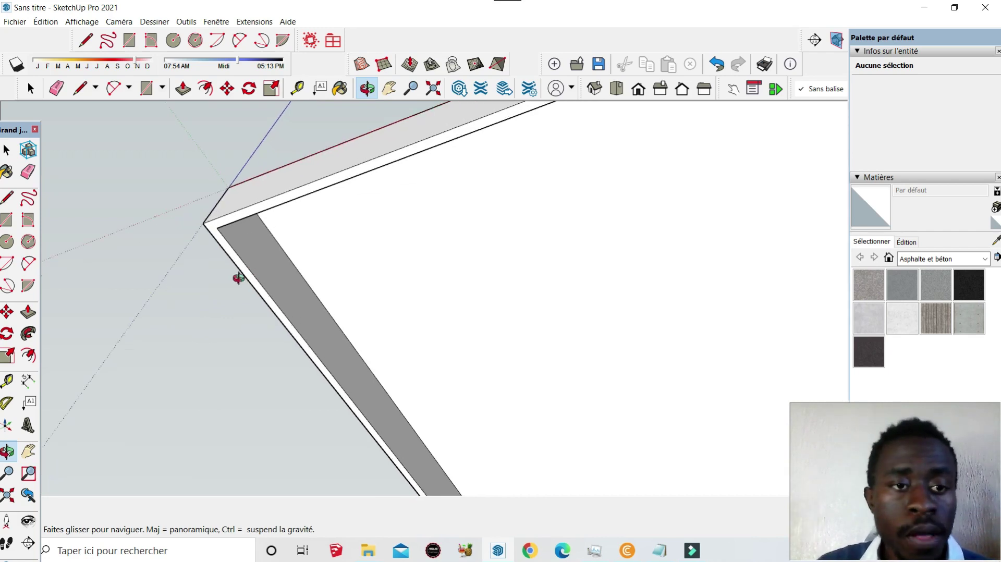
pyautogui.click(211, 91)
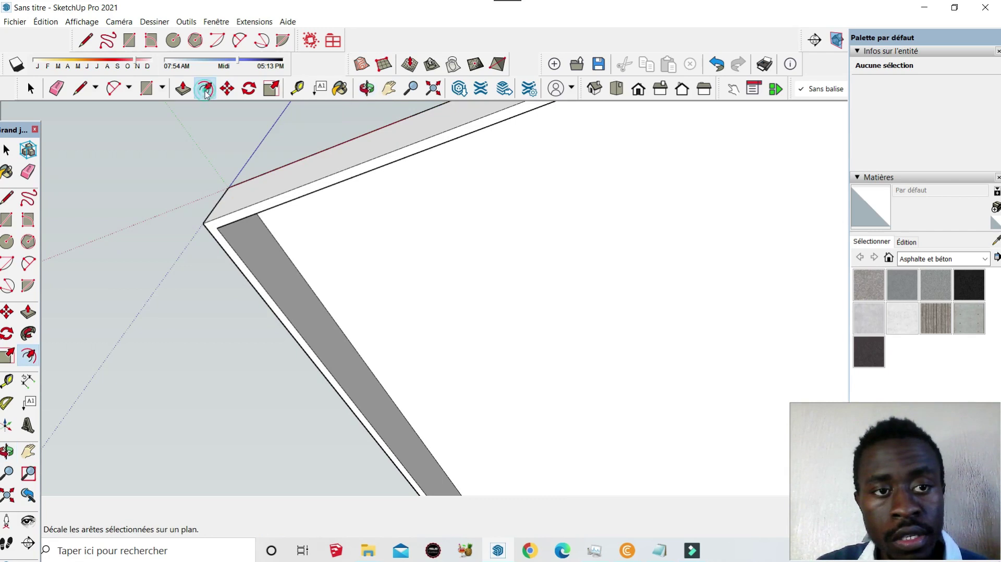
pyautogui.click(231, 259)
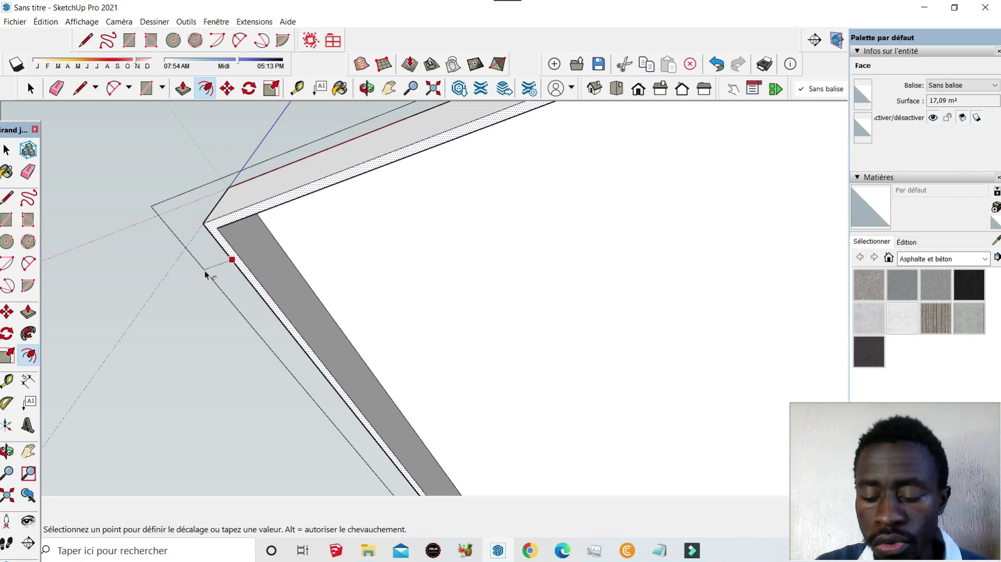
pyautogui.click(205, 271)
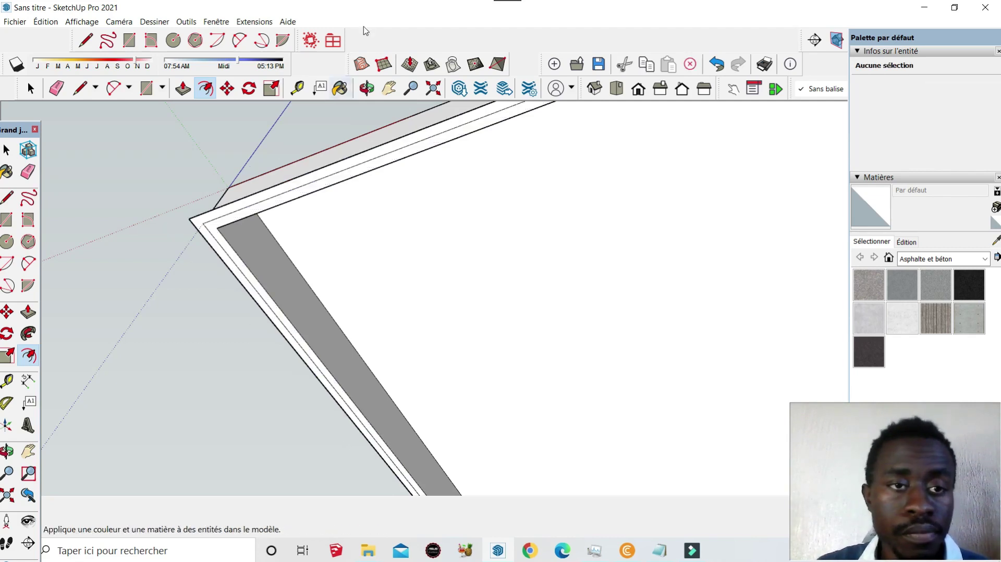
# - Push/pull the new outer strip and the inner strip to new depths
pyautogui.click(182, 89)
pyautogui.click(202, 222)
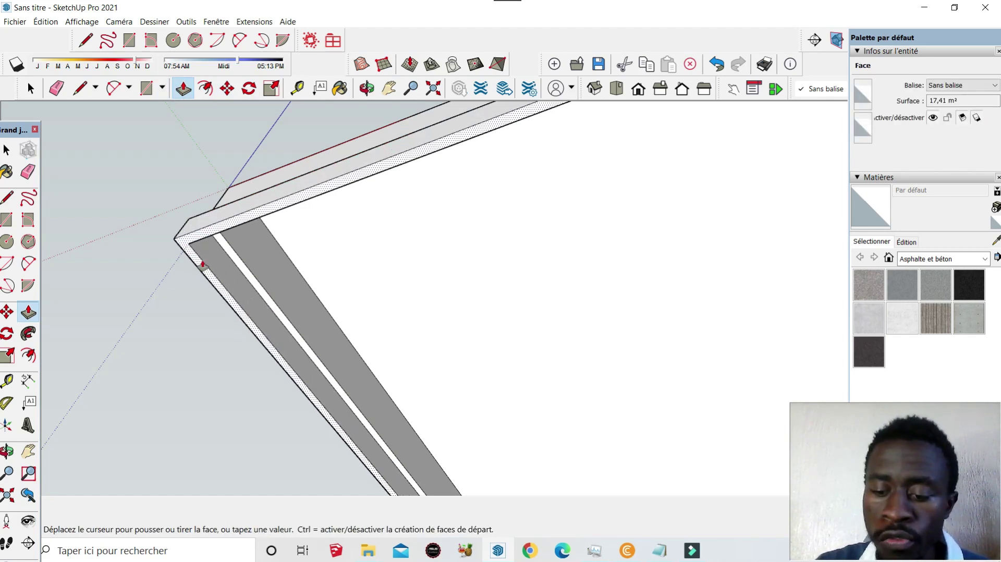
pyautogui.click(202, 263)
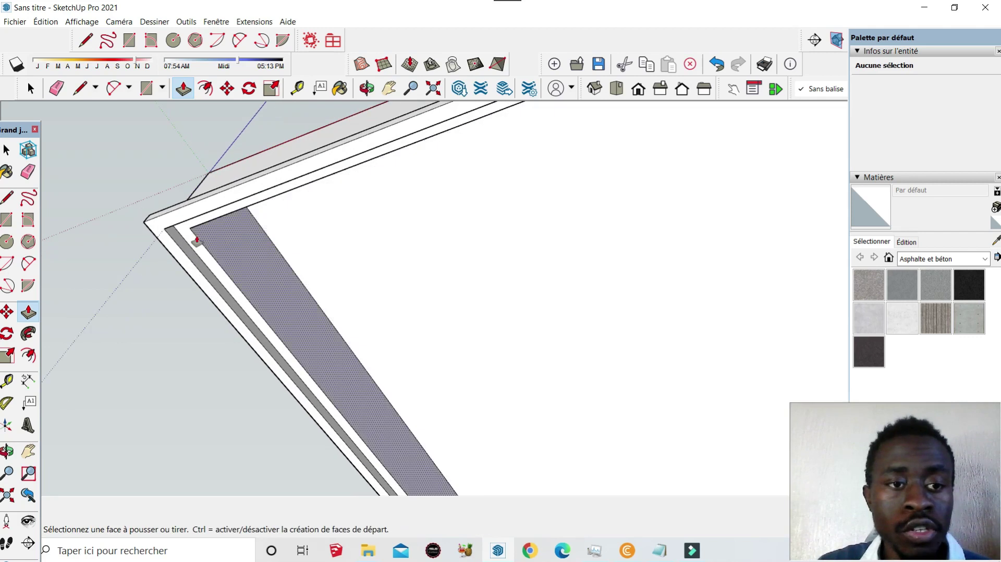
pyautogui.scroll(2, 197, 241)
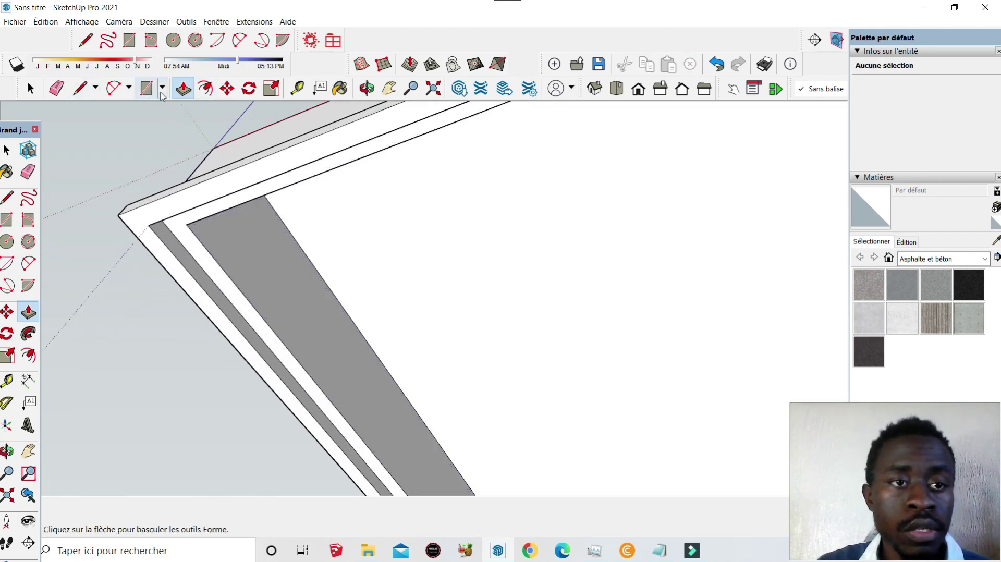
pyautogui.click(182, 247)
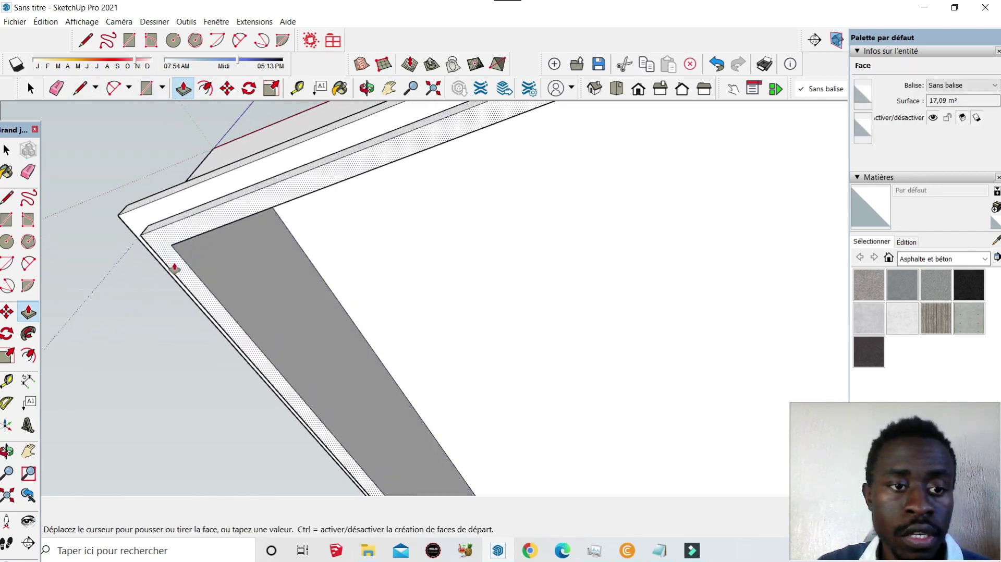
pyautogui.click(155, 219)
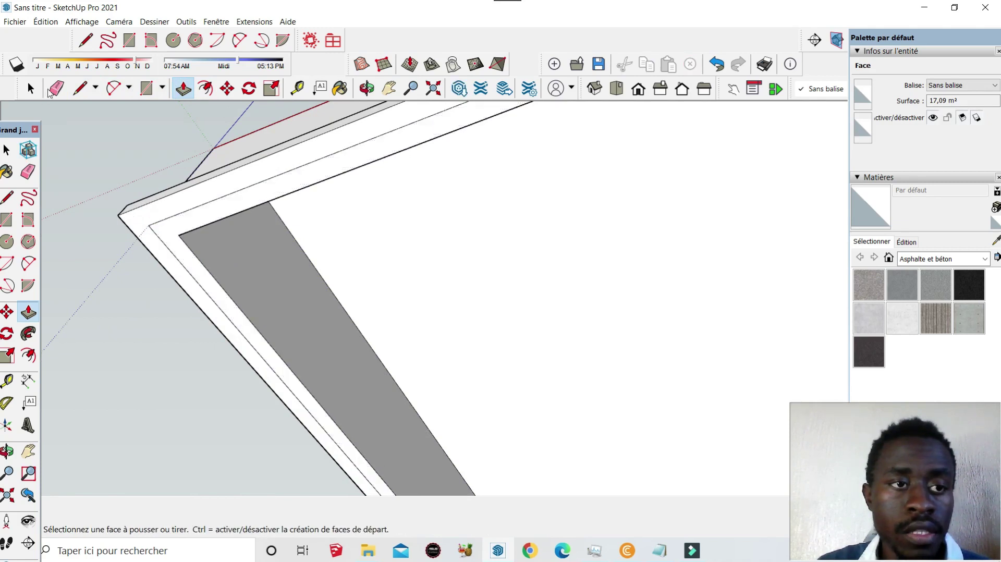
pyautogui.click(52, 90)
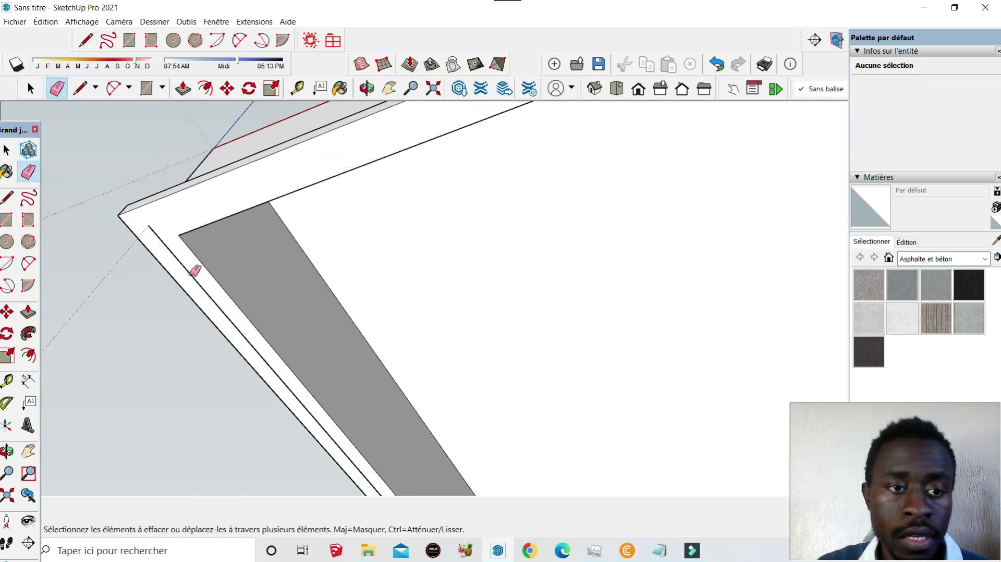
pyautogui.scroll(-3, 157, 225)
pyautogui.scroll(-2, 156, 225)
pyautogui.scroll(3, 647, 290)
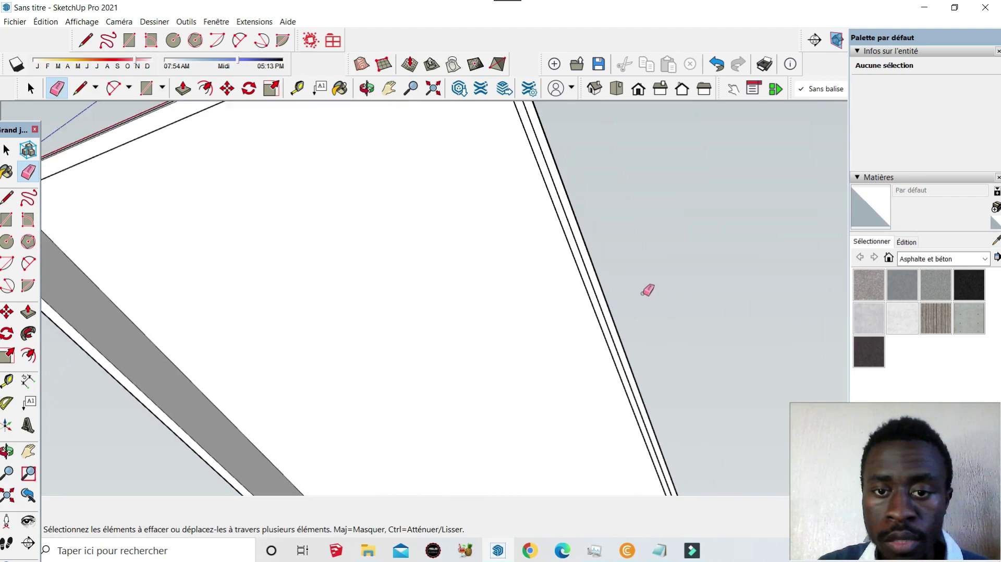
pyautogui.scroll(2, 601, 282)
pyautogui.scroll(-3, 598, 281)
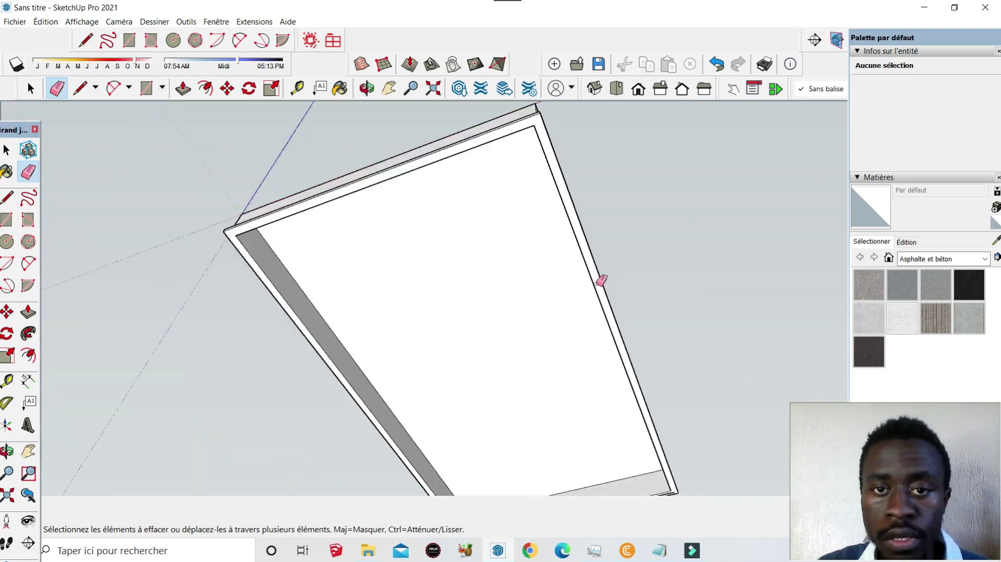
pyautogui.scroll(-2, 598, 282)
pyautogui.scroll(2, 536, 224)
pyautogui.scroll(-1, 526, 178)
pyautogui.scroll(-2, 485, 170)
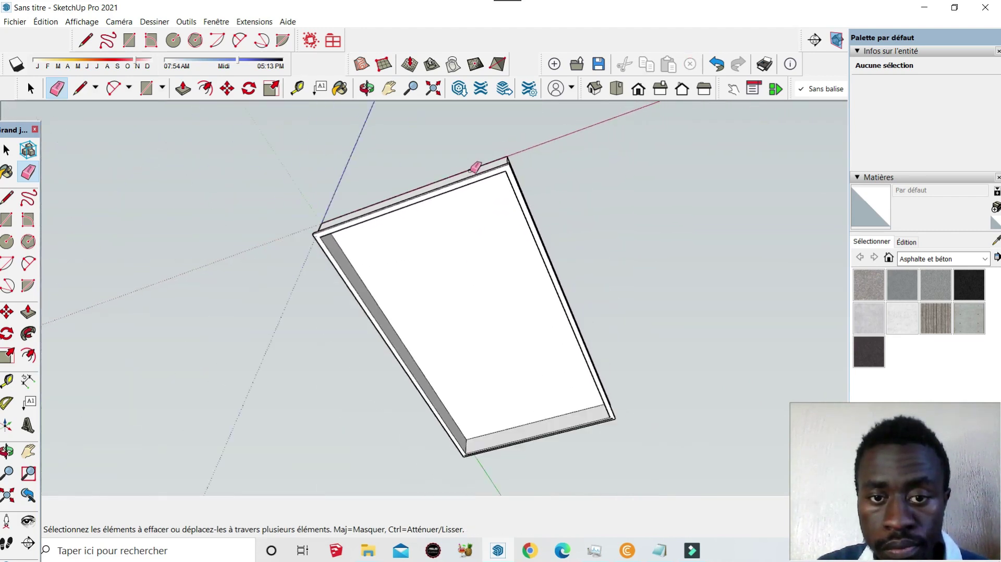
pyautogui.scroll(2, 510, 444)
pyautogui.scroll(2, 626, 379)
pyautogui.scroll(1, 626, 378)
pyautogui.scroll(1, 632, 350)
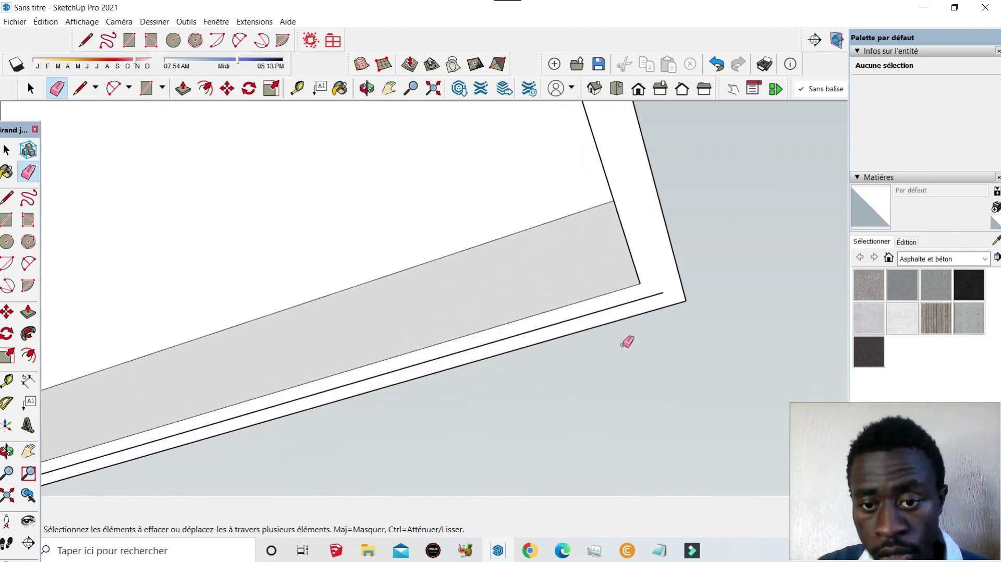
pyautogui.moveTo(620, 309); pyautogui.dragTo(619, 299)
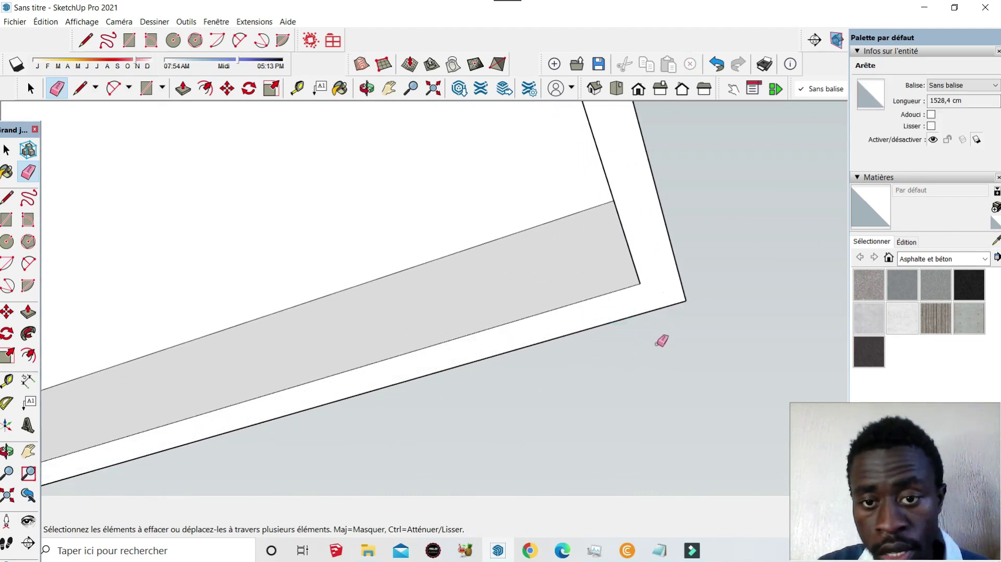
pyautogui.scroll(-2, 661, 342)
pyautogui.scroll(-2, 646, 350)
pyautogui.scroll(-2, 554, 353)
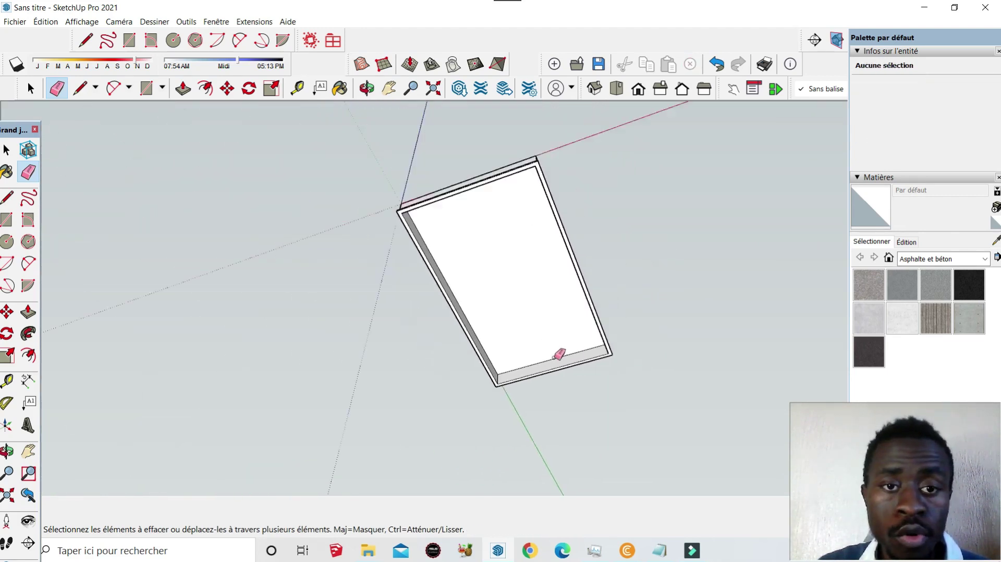
pyautogui.scroll(1, 553, 217)
pyautogui.scroll(1, 554, 217)
pyautogui.scroll(1, 509, 178)
pyautogui.scroll(1, 529, 178)
pyautogui.scroll(-1, 414, 133)
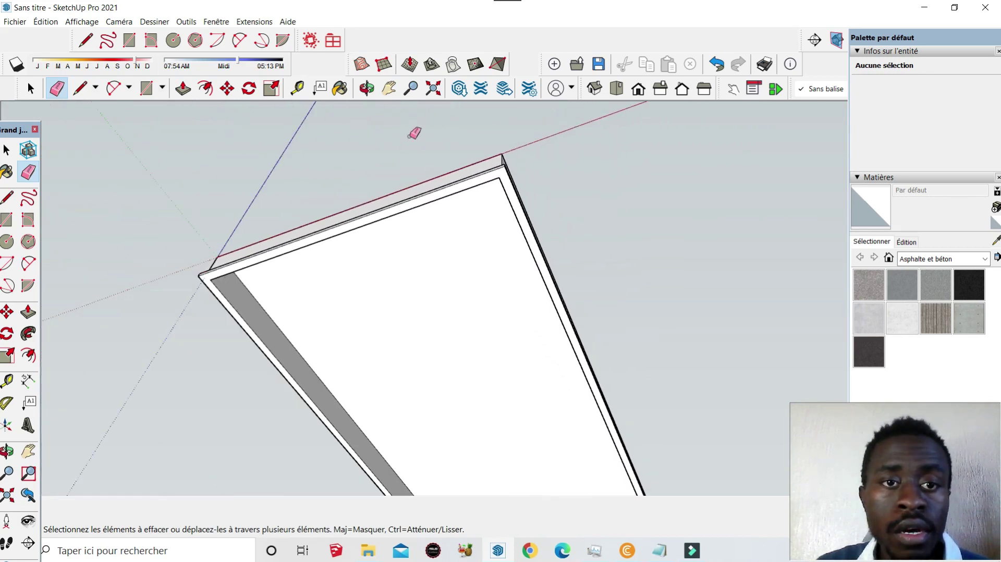
# - Orbit around the slab, then crossing-select all 56 entities of the slab-and-foundation box
pyautogui.click(367, 89)
pyautogui.moveTo(525, 205); pyautogui.dragTo(496, 349)
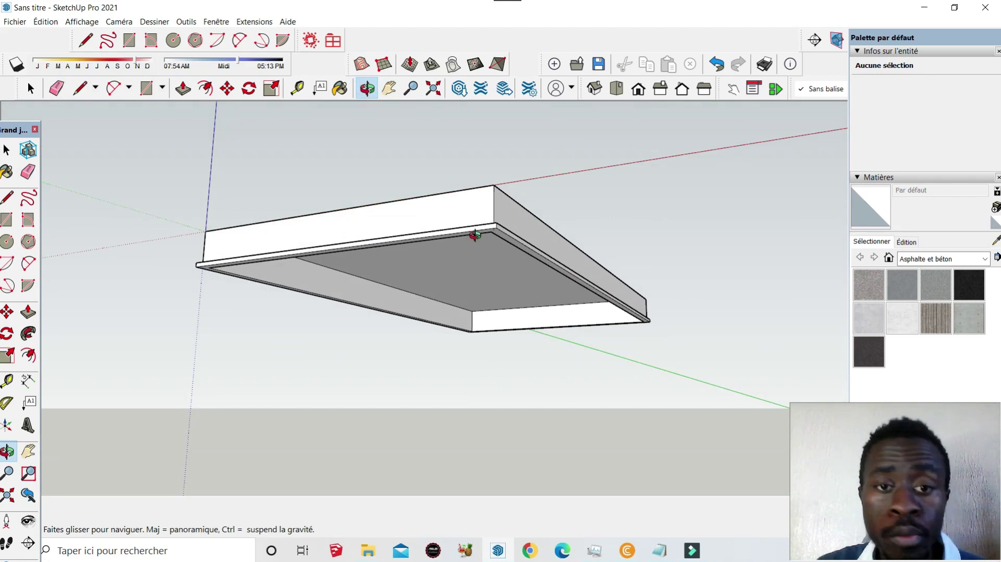
pyautogui.moveTo(474, 235); pyautogui.dragTo(502, 403)
pyautogui.moveTo(405, 306)
pyautogui.mouseDown()
pyautogui.moveTo(330, 206)
pyautogui.moveTo(268, 156)
pyautogui.moveTo(423, 426)
pyautogui.moveTo(580, 197)
pyautogui.moveTo(495, 402)
pyautogui.moveTo(435, 356)
pyautogui.moveTo(447, 377)
pyautogui.mouseUp()
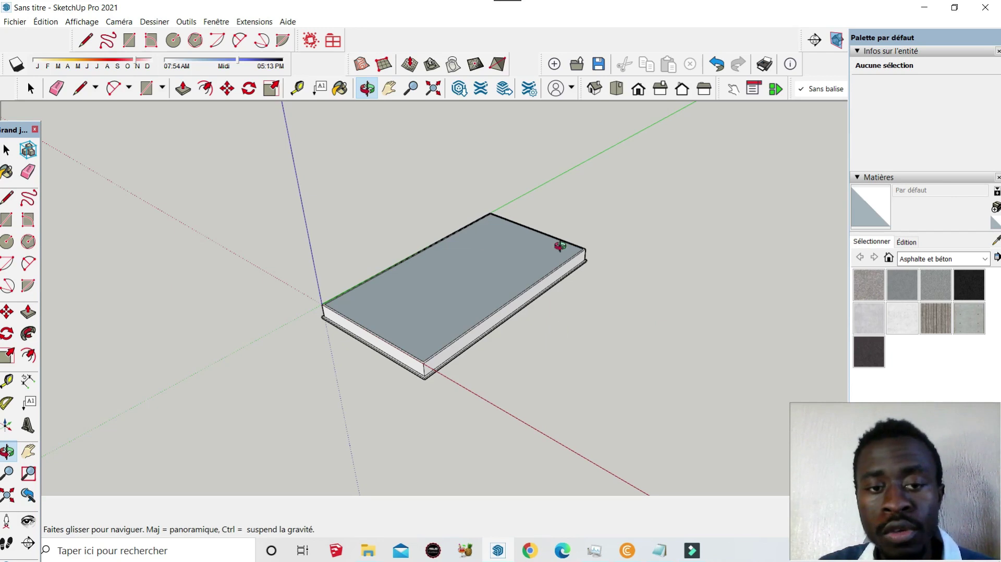
pyautogui.click(30, 90)
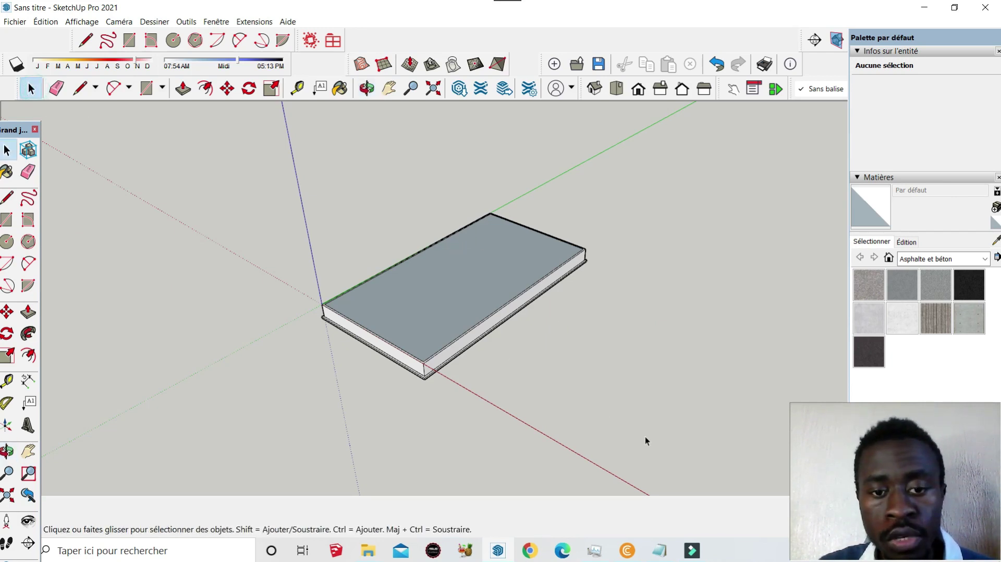
pyautogui.moveTo(670, 457); pyautogui.dragTo(220, 130)
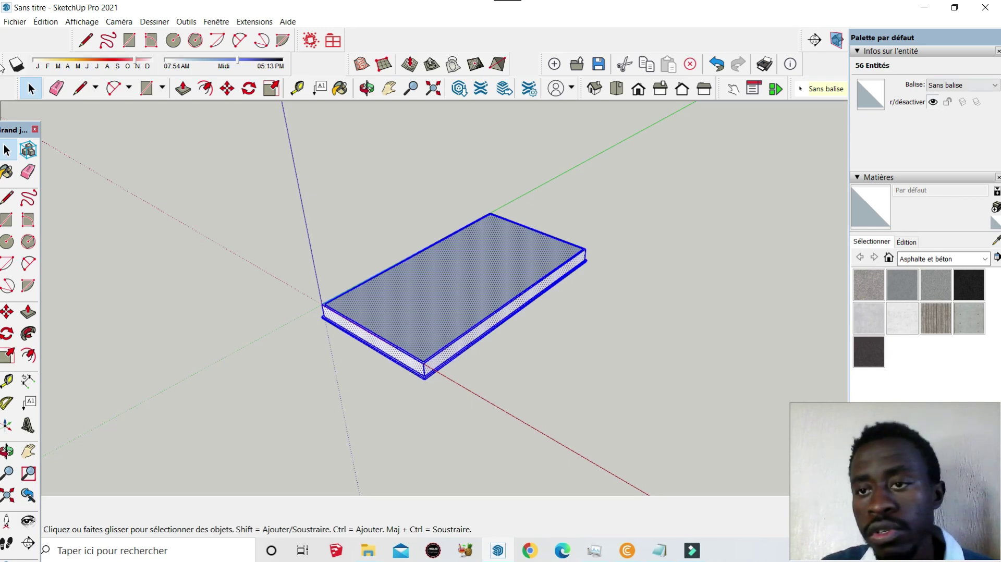
# - Set the selected box's tag to Fondation in Entity Info, then deselect
pyautogui.click(962, 85)
pyautogui.click(961, 122)
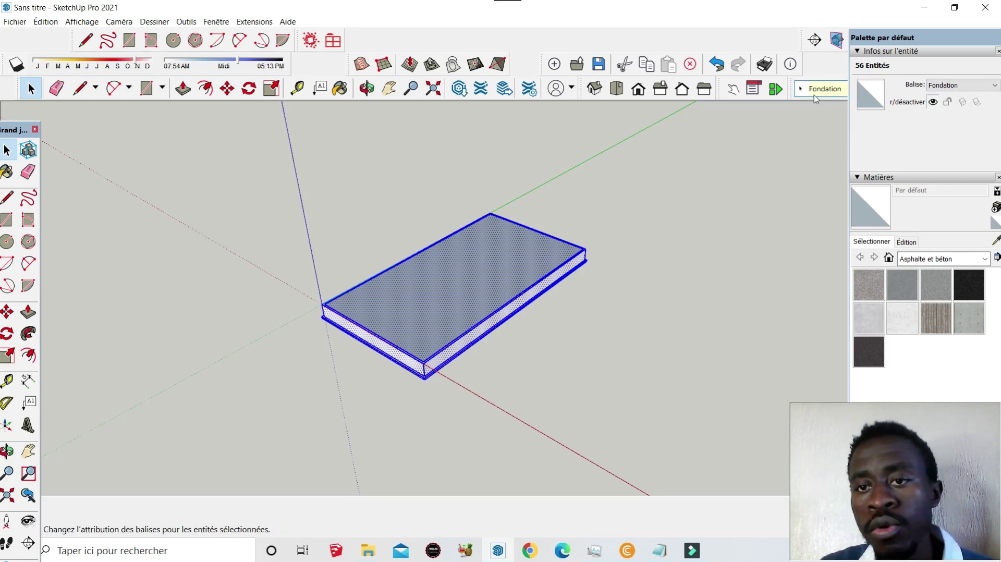
pyautogui.click(655, 312)
pyautogui.scroll(3, 487, 289)
pyautogui.scroll(2, 622, 208)
# - Zoom in and out to frame the slab's top face
pyautogui.scroll(2, 622, 207)
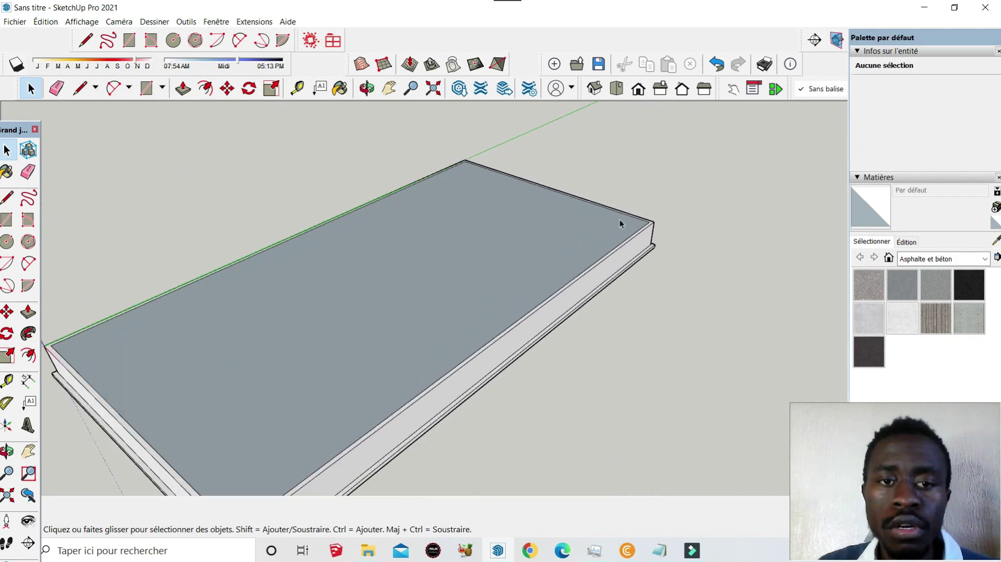
pyautogui.scroll(-3, 642, 266)
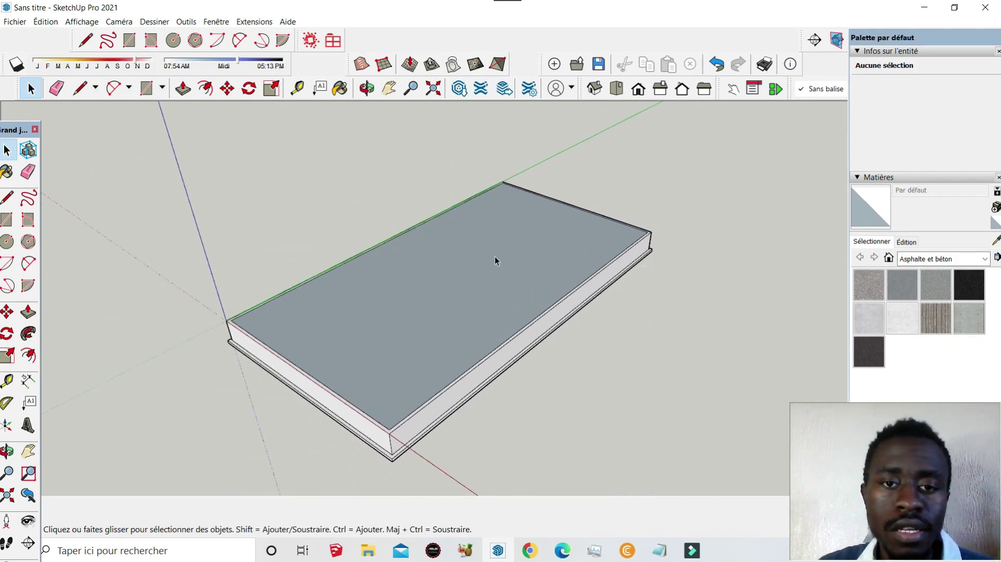
pyautogui.scroll(-2, 459, 323)
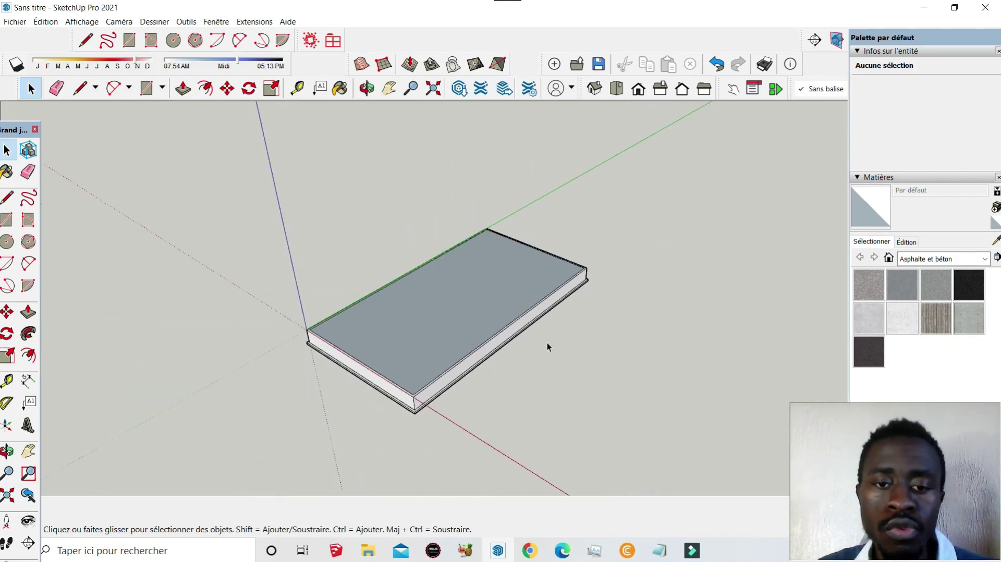
pyautogui.scroll(2, 490, 296)
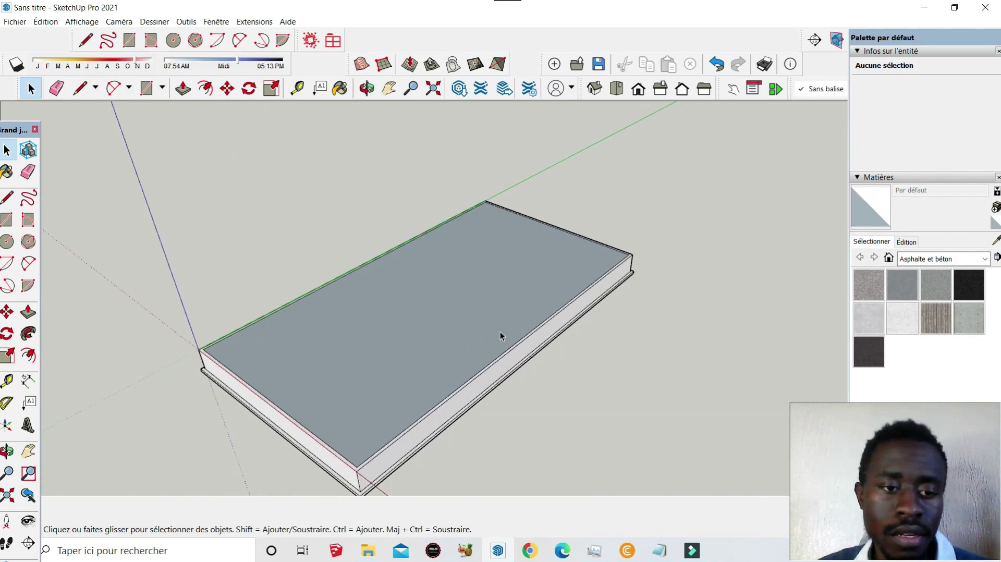
pyautogui.scroll(2, 211, 337)
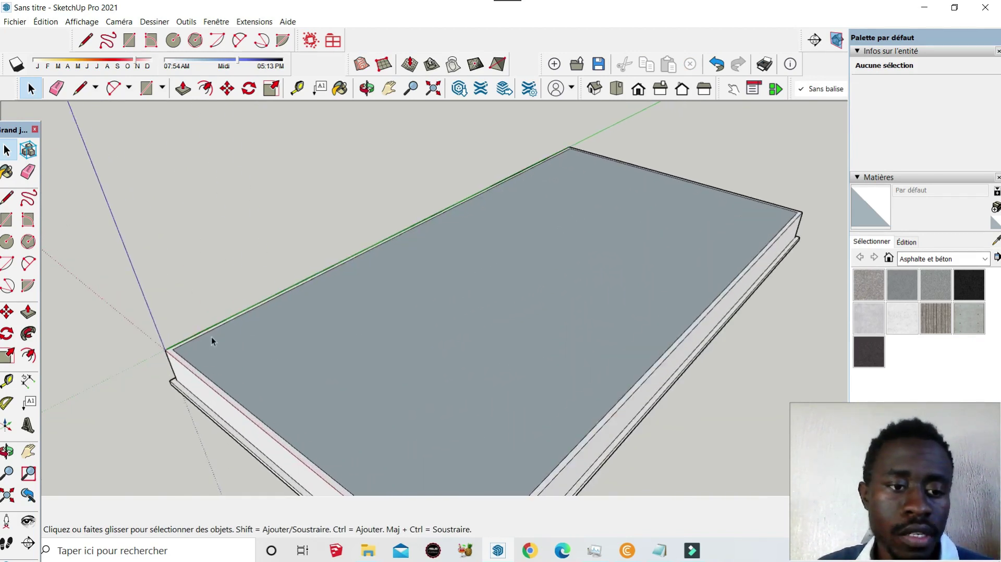
pyautogui.scroll(1, 192, 357)
pyautogui.scroll(-1, 193, 357)
pyautogui.scroll(-2, 156, 360)
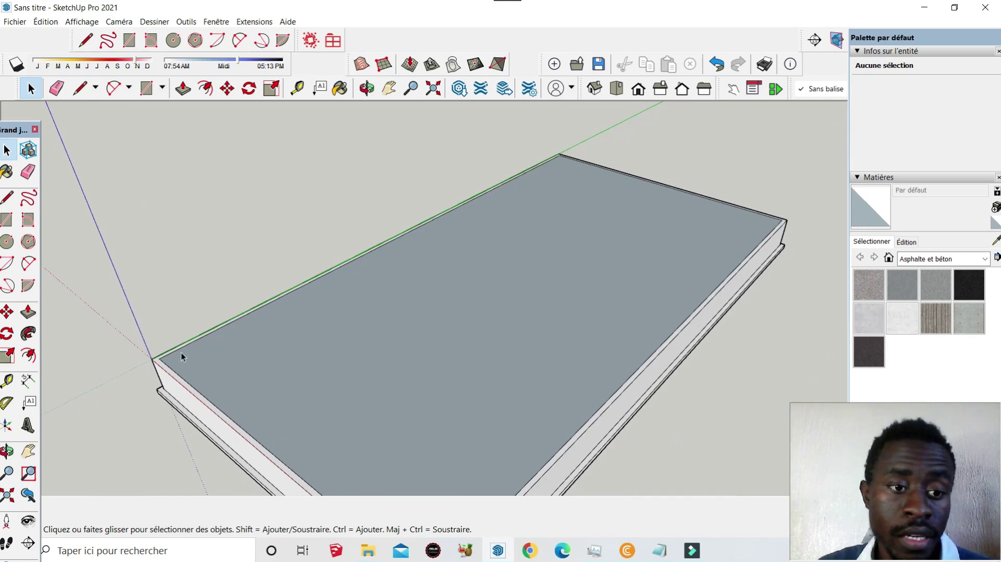
pyautogui.scroll(3, 187, 352)
# - Trace a rectangle over the slab's top from its near-left corner to its far-right corner
pyautogui.click(146, 88)
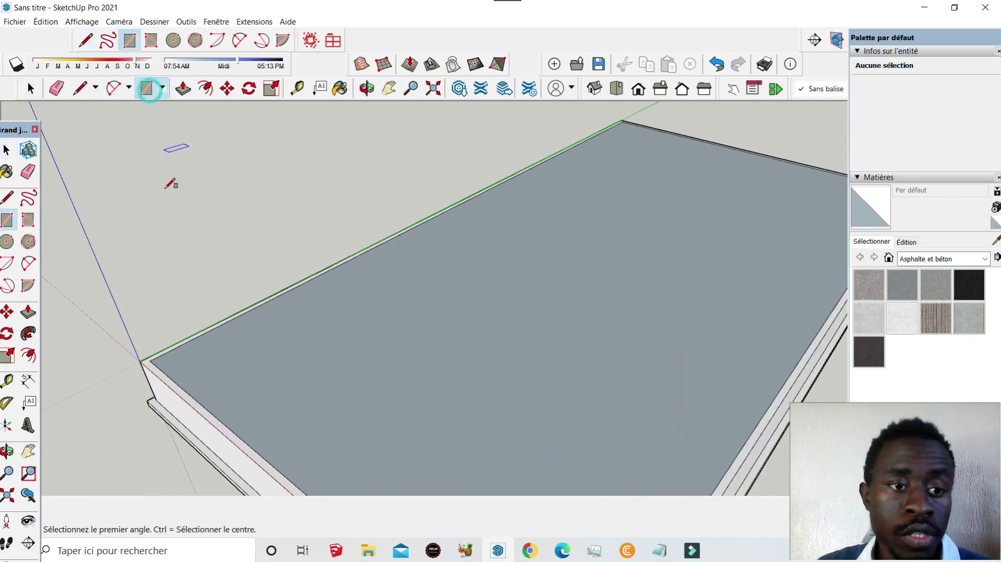
pyautogui.click(141, 360)
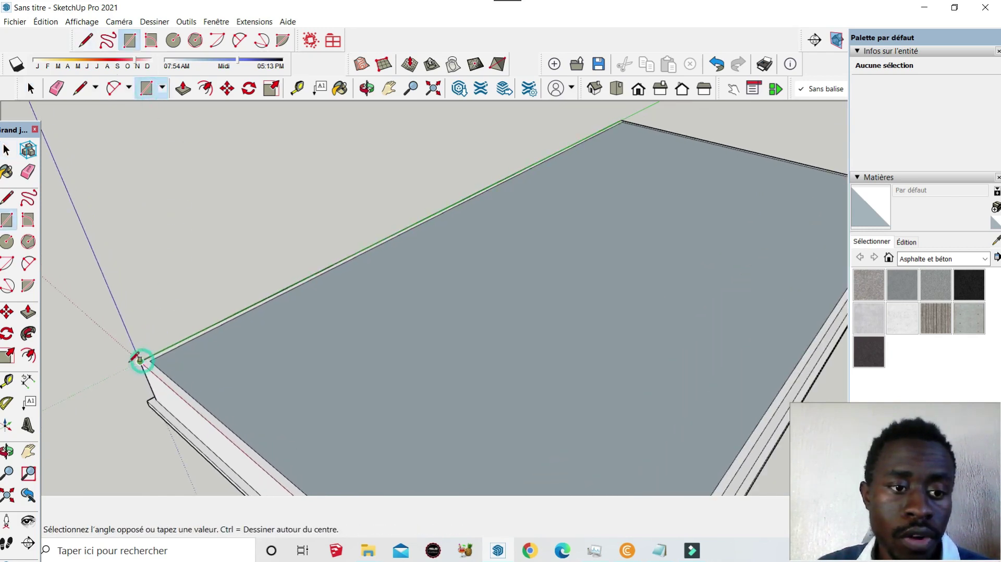
pyautogui.scroll(-3, 573, 361)
pyautogui.scroll(3, 636, 263)
pyautogui.scroll(2, 623, 239)
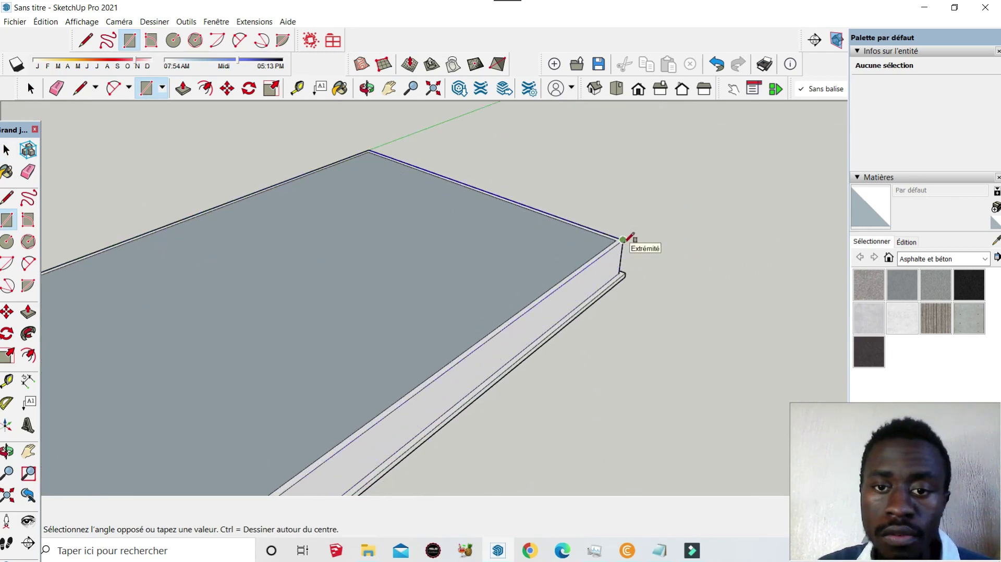
pyautogui.click(622, 240)
pyautogui.scroll(-2, 677, 260)
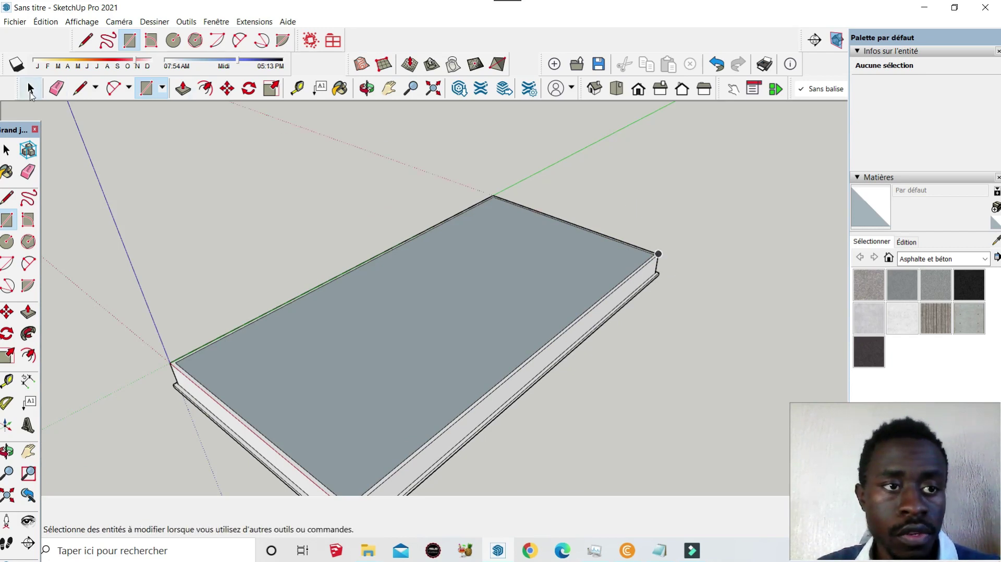
pyautogui.click(30, 88)
pyautogui.scroll(-1, 245, 226)
pyautogui.scroll(2, 314, 376)
pyautogui.scroll(1, 308, 418)
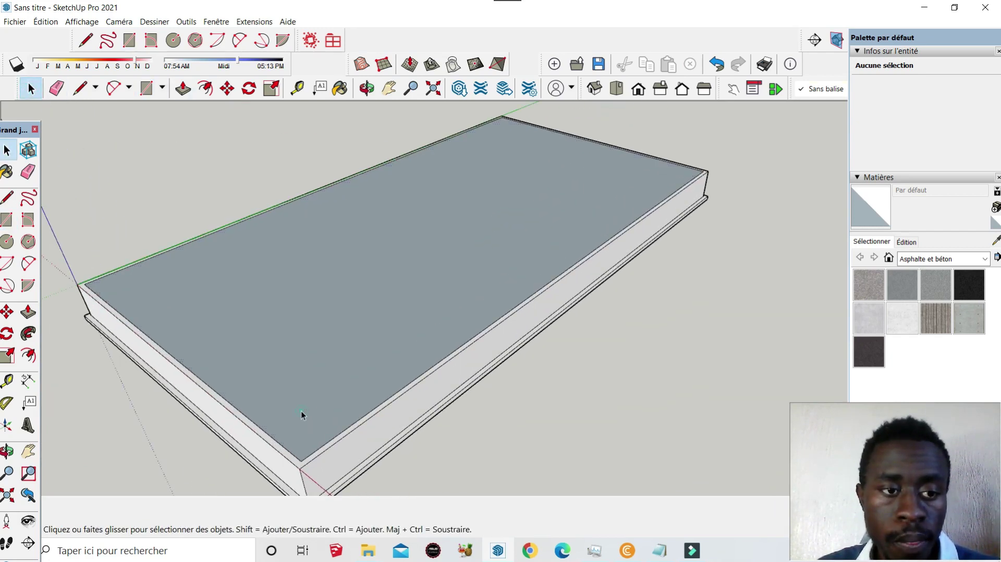
# - Copy the slab's top face with Ctrl+C/Ctrl+V and place the copy beside the slab
pyautogui.click(301, 414)
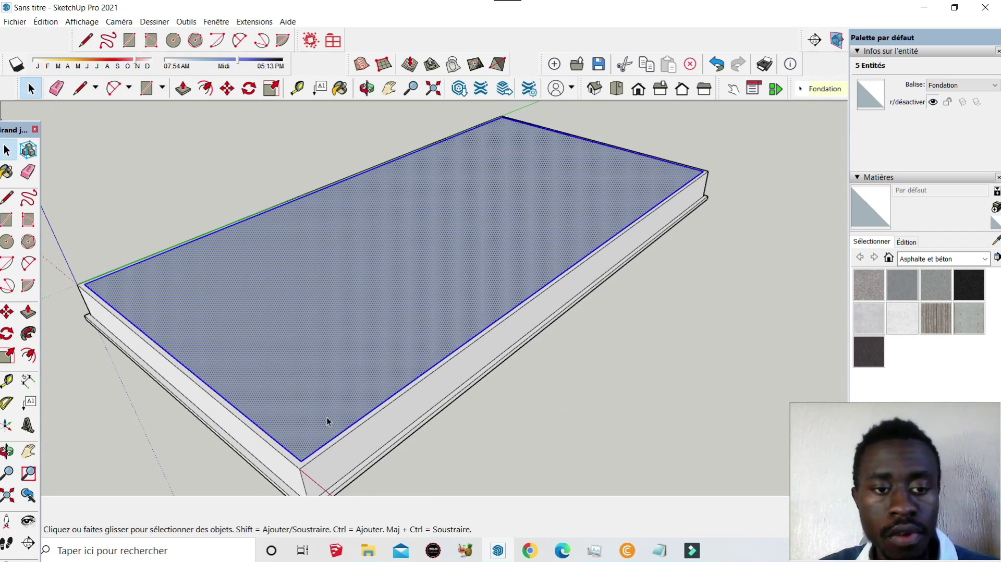
pyautogui.scroll(-1, 295, 354)
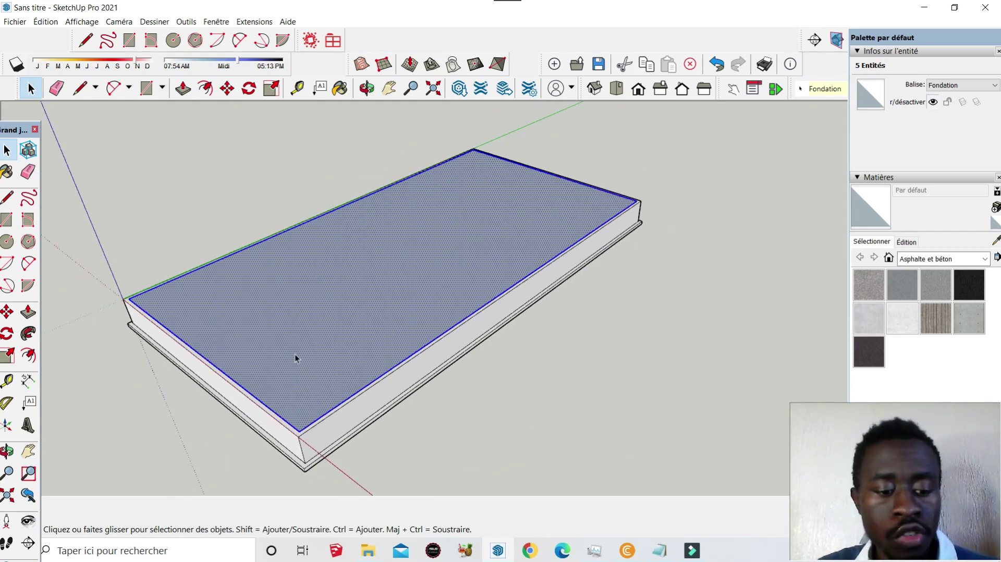
pyautogui.scroll(-2, 257, 296)
pyautogui.scroll(1, 518, 430)
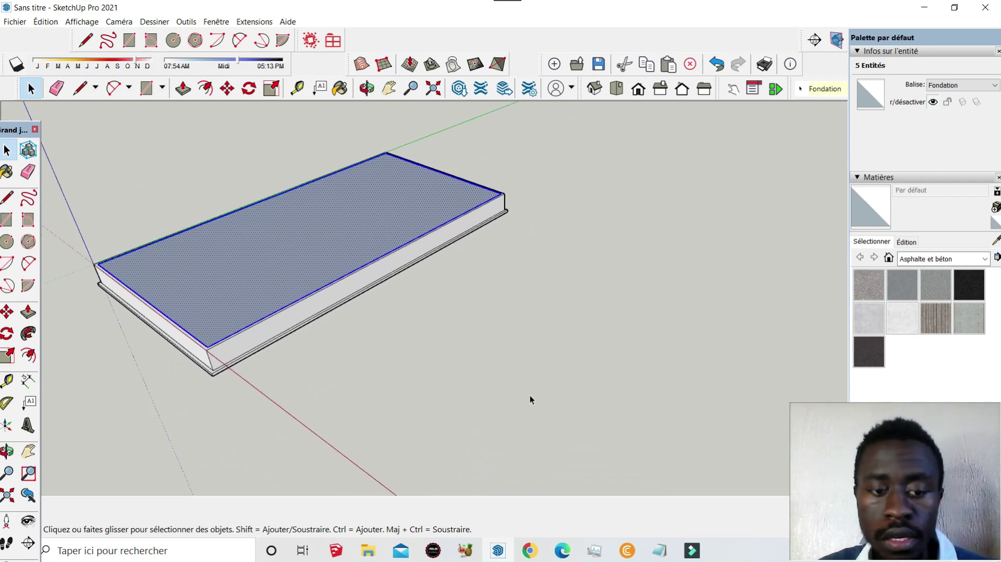
pyautogui.hotkey('ctrl', 'c')
pyautogui.hotkey('ctrl', 'v')
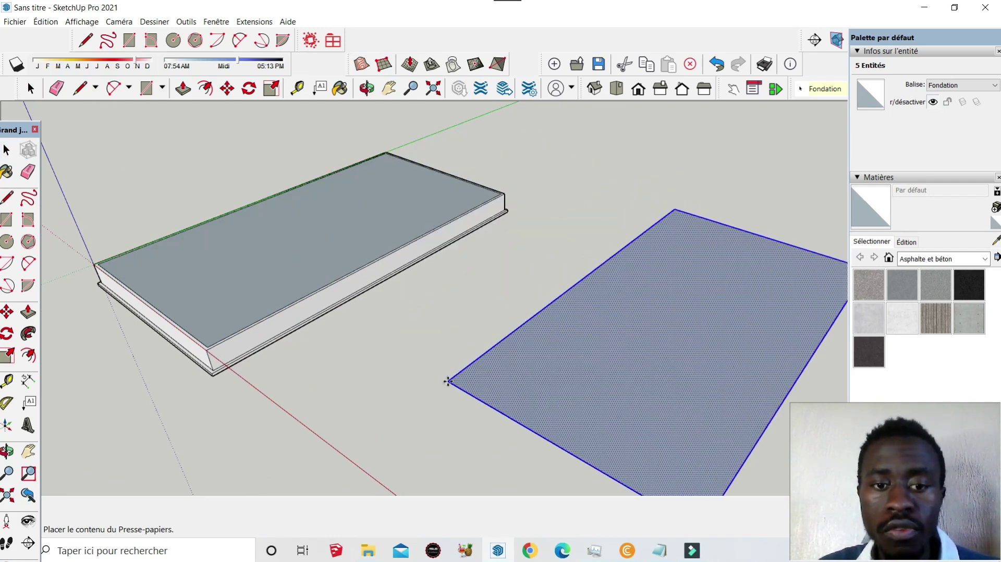
pyautogui.click(447, 381)
pyautogui.scroll(-2, 385, 360)
pyautogui.scroll(-1, 355, 378)
pyautogui.scroll(2, 563, 350)
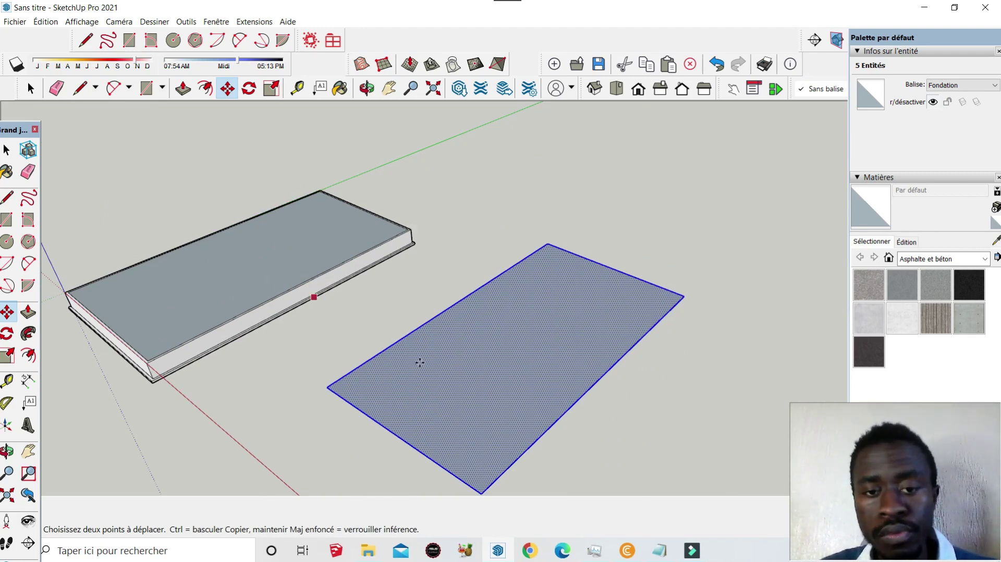
# - Push/pull the copied face to give it a slight thickness
pyautogui.click(181, 90)
pyautogui.click(499, 363)
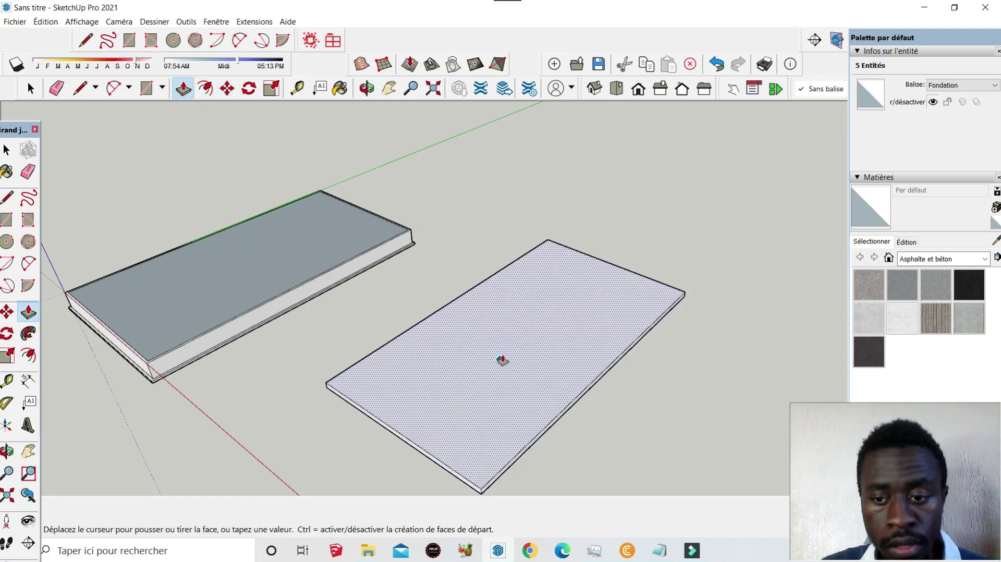
pyautogui.click(502, 360)
pyautogui.scroll(-1, 503, 360)
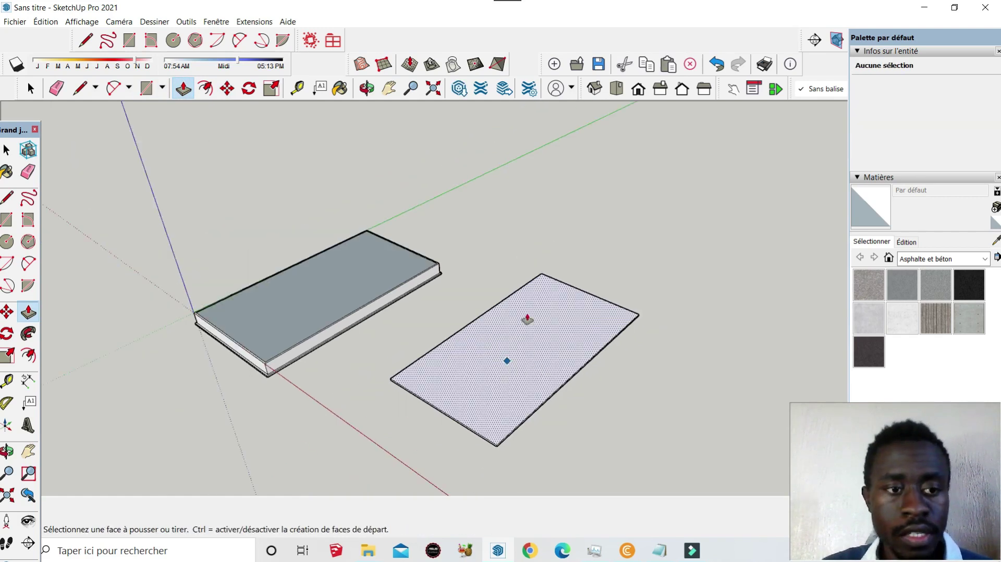
pyautogui.press('space')
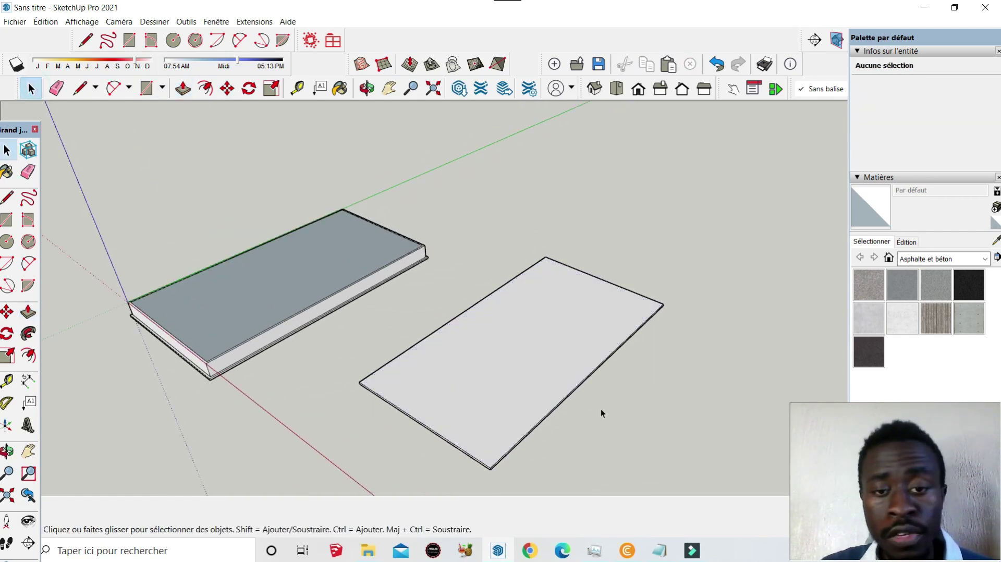
# - Crossing-select the whole copied slab and orbit to view both pieces from above
pyautogui.moveTo(518, 292); pyautogui.dragTo(637, 423, button='middle')
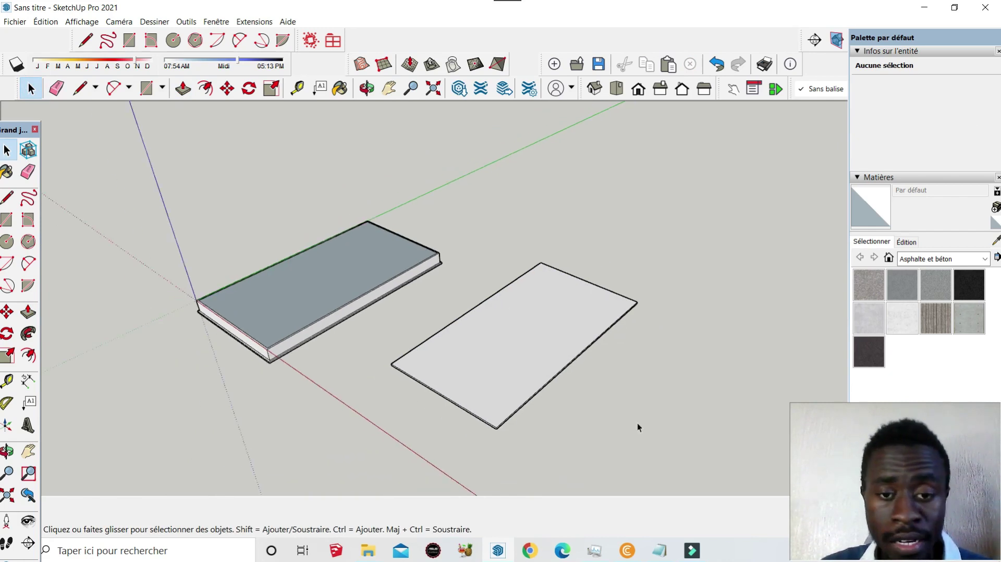
pyautogui.moveTo(420, 252); pyautogui.dragTo(444, 290)
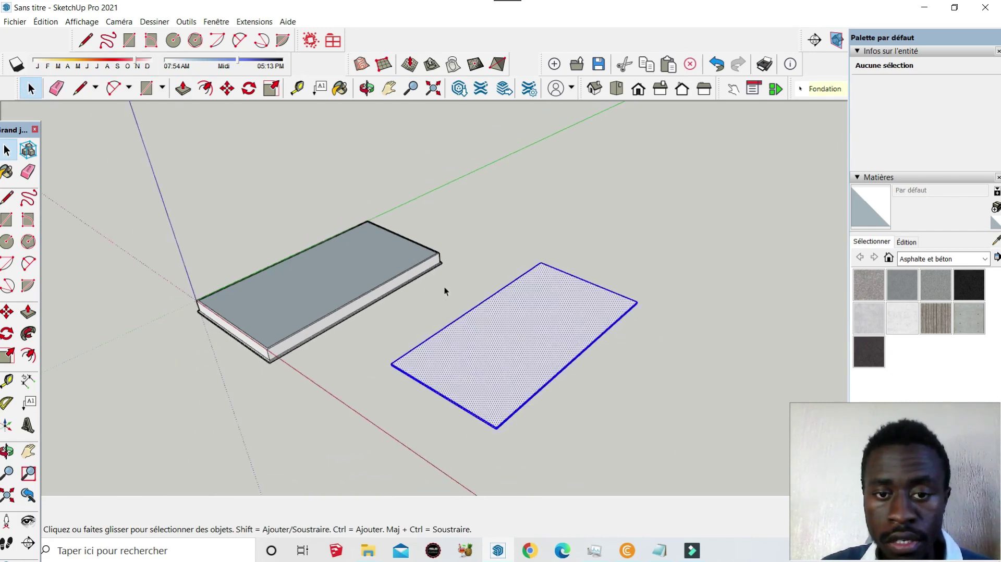
pyautogui.click(366, 88)
pyautogui.moveTo(426, 385)
pyautogui.mouseDown()
pyautogui.moveTo(570, 385)
pyautogui.moveTo(586, 375)
pyautogui.mouseUp()
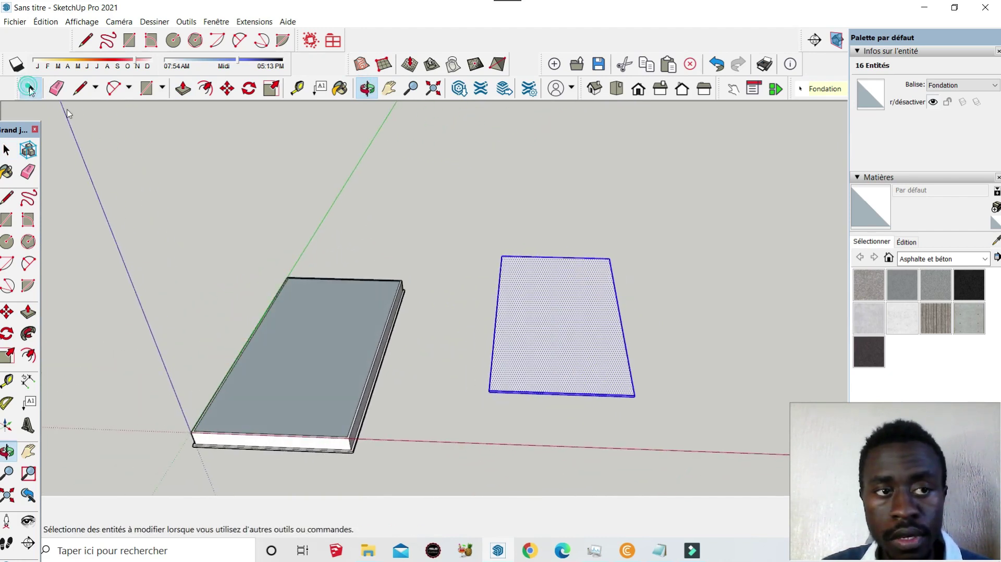
# - Change the copied slab's tag from Fondation to Dalle in Entity Info
pyautogui.click(31, 89)
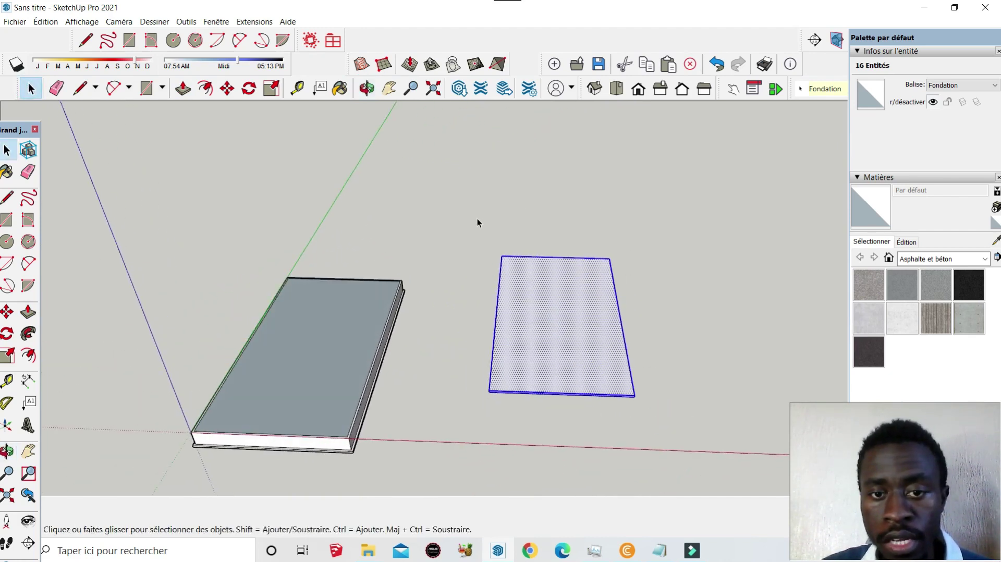
pyautogui.click(960, 85)
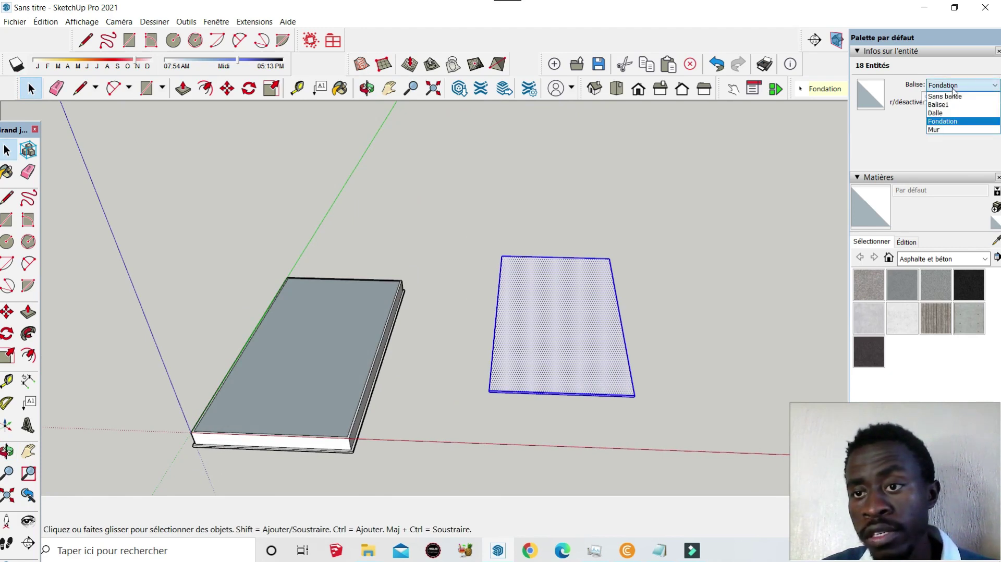
pyautogui.click(949, 116)
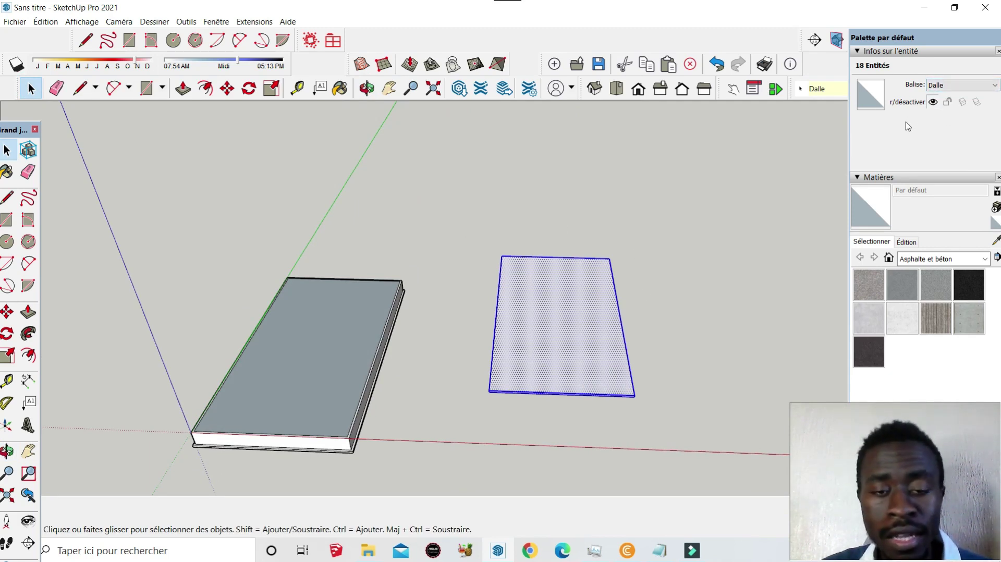
pyautogui.scroll(-1, 293, 186)
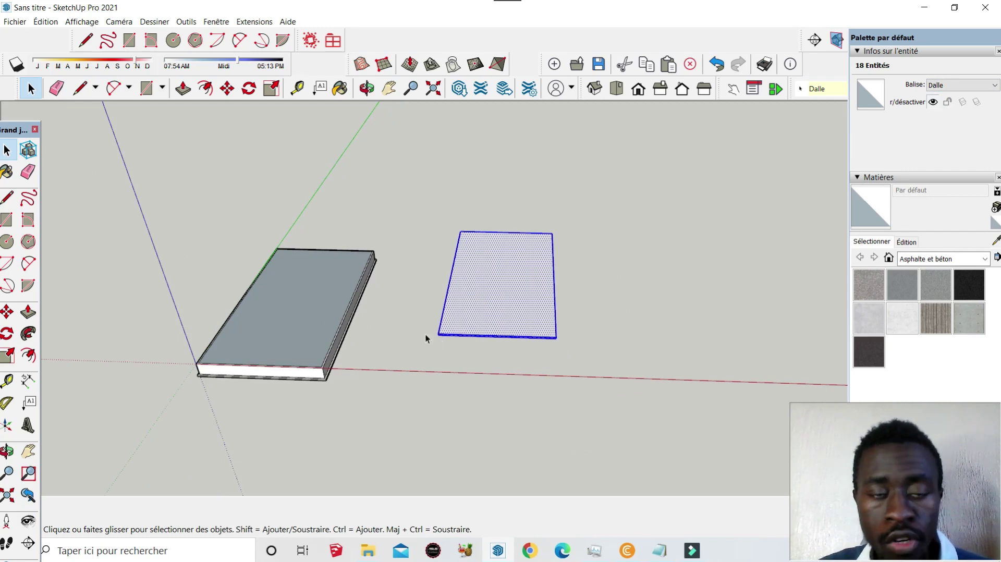
# - Select the whole thin slab with a selection box
pyautogui.click(183, 88)
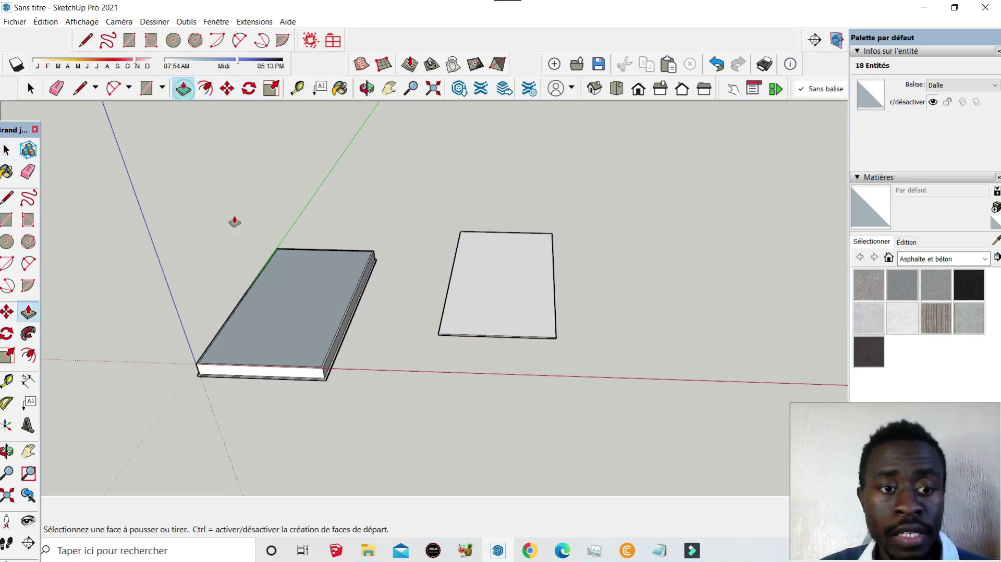
pyautogui.scroll(3, 449, 347)
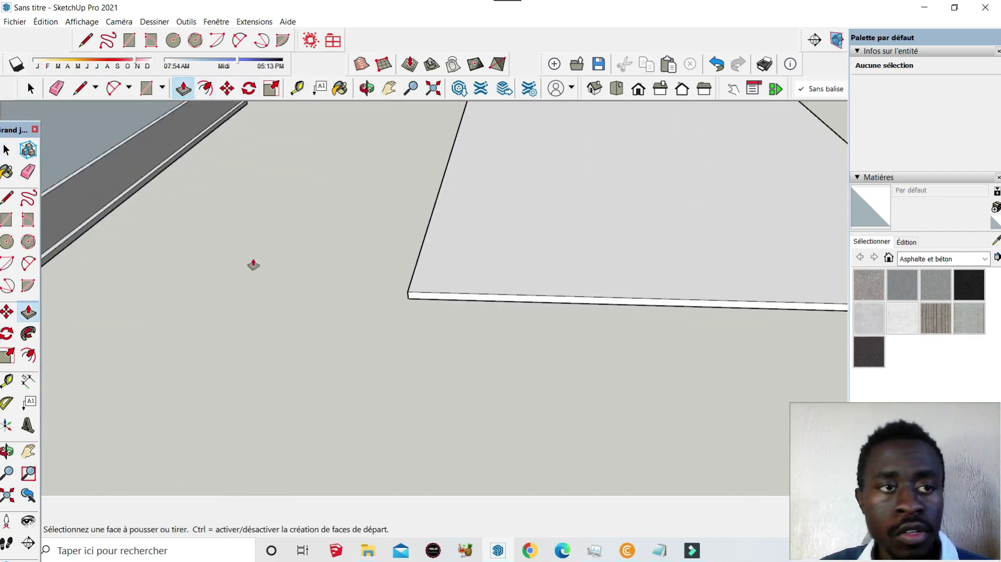
pyautogui.scroll(-2, 253, 265)
pyautogui.press('space')
pyautogui.scroll(-2, 547, 396)
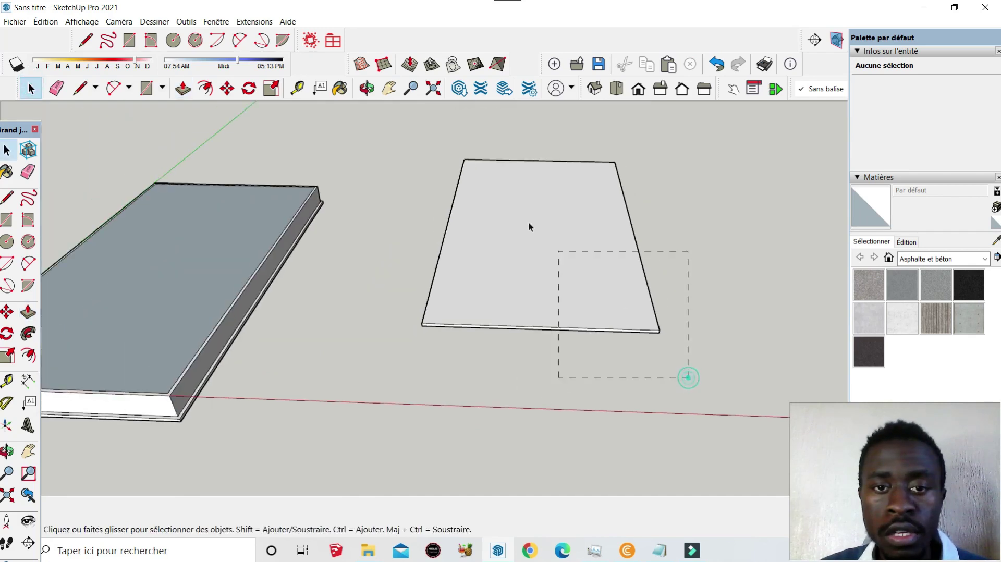
pyautogui.moveTo(401, 120); pyautogui.dragTo(402, 119)
pyautogui.scroll(2, 393, 348)
pyautogui.scroll(1, 393, 349)
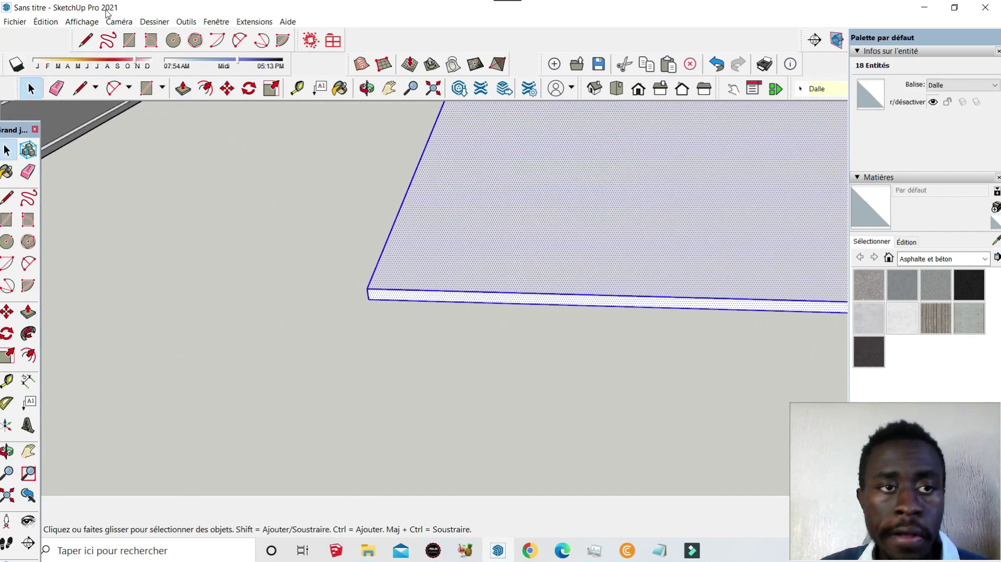
# - Move the slab by its corner so it snaps onto the foundation box corner
pyautogui.click(227, 88)
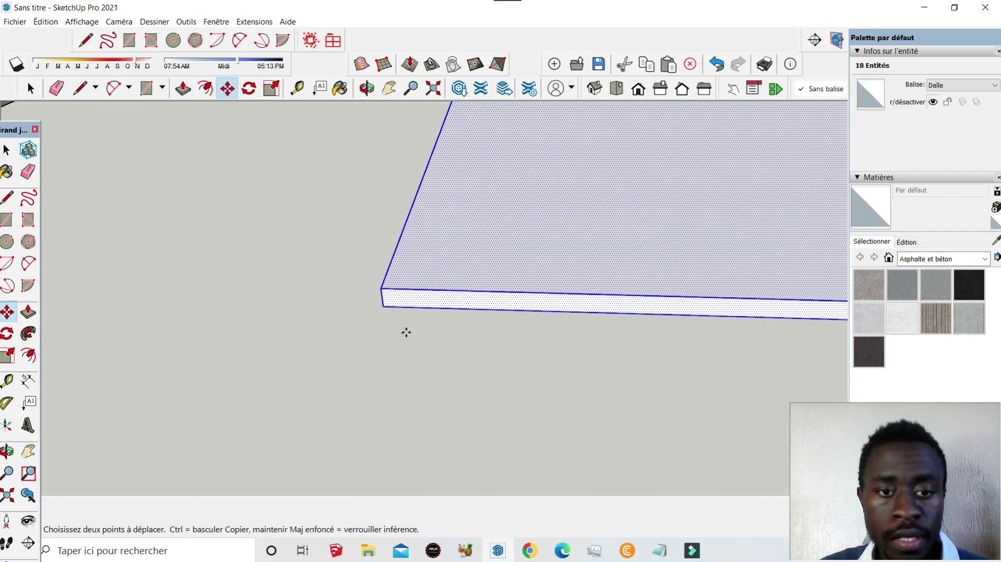
pyautogui.click(382, 307)
pyautogui.scroll(-2, 537, 250)
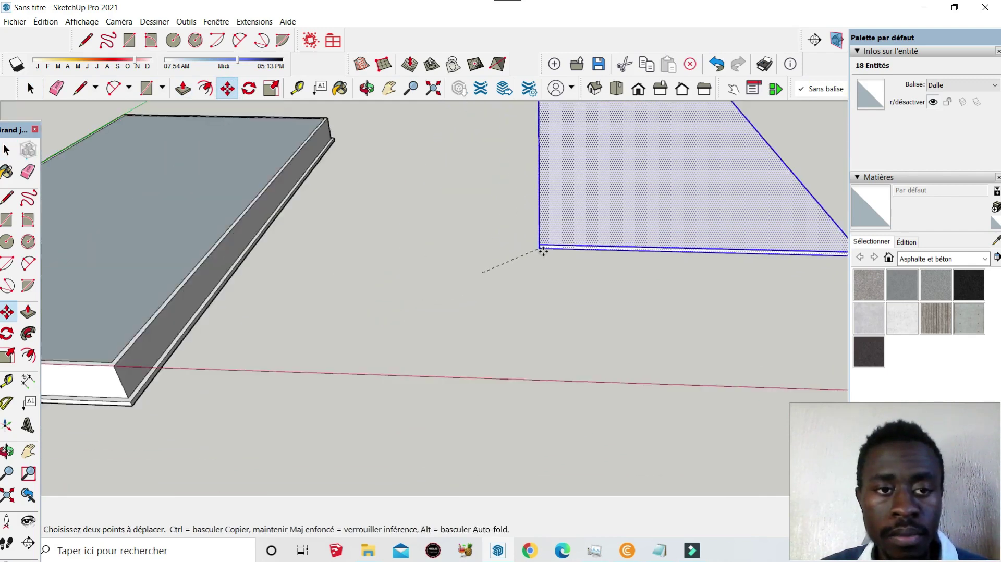
pyautogui.scroll(-2, 208, 234)
pyautogui.scroll(4, 121, 280)
pyautogui.scroll(2, 121, 280)
pyautogui.scroll(2, 279, 368)
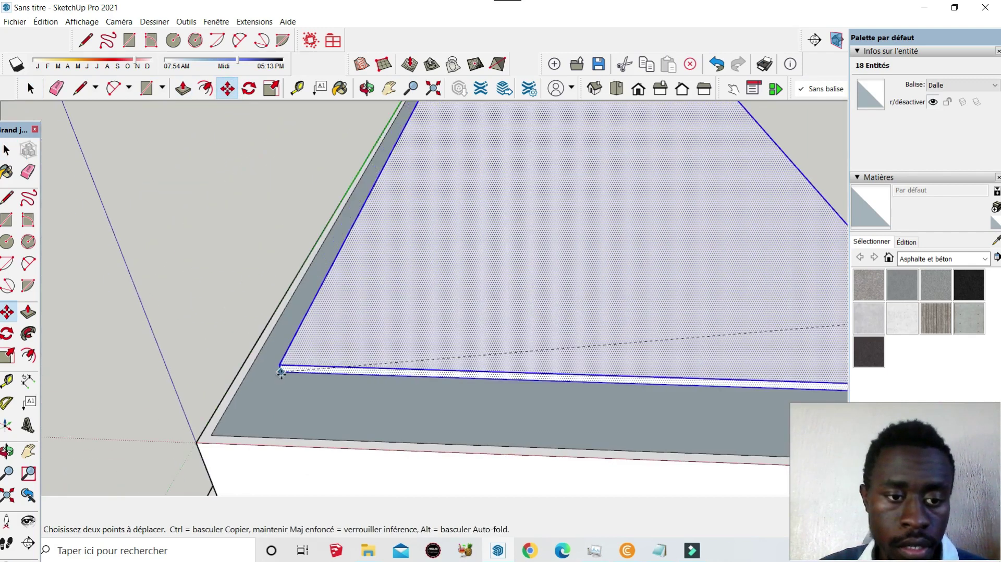
pyautogui.scroll(1, 217, 418)
pyautogui.click(193, 447)
pyautogui.scroll(-2, 203, 315)
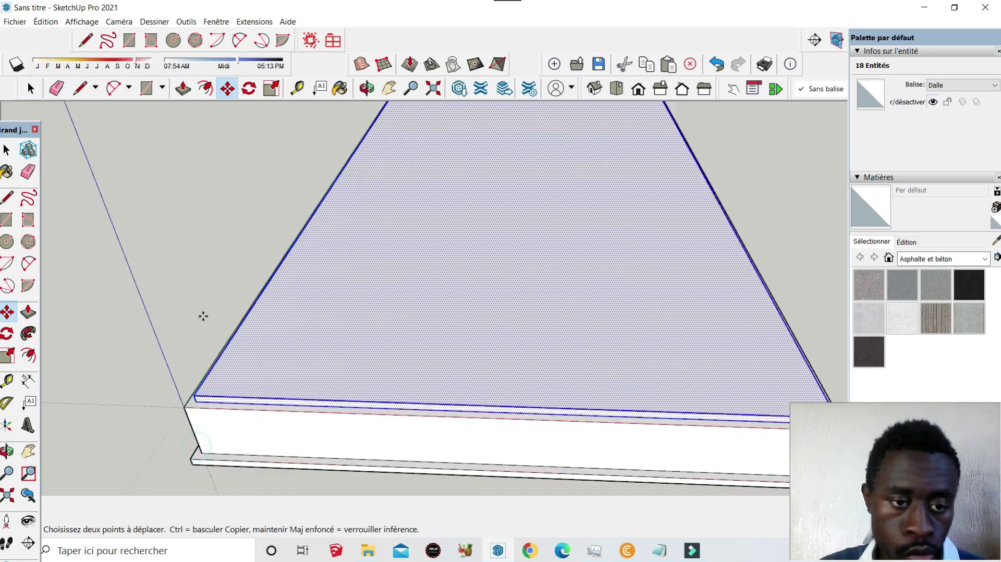
pyautogui.scroll(-2, 360, 346)
pyautogui.scroll(2, 476, 375)
pyautogui.scroll(2, 475, 375)
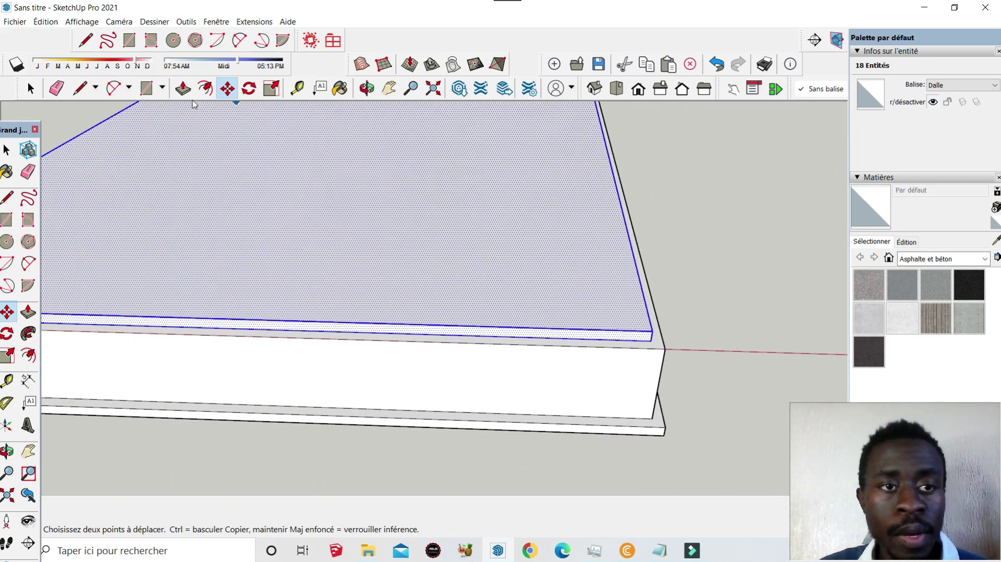
# - Orbit around the slab and pick its side face to push out
pyautogui.click(183, 88)
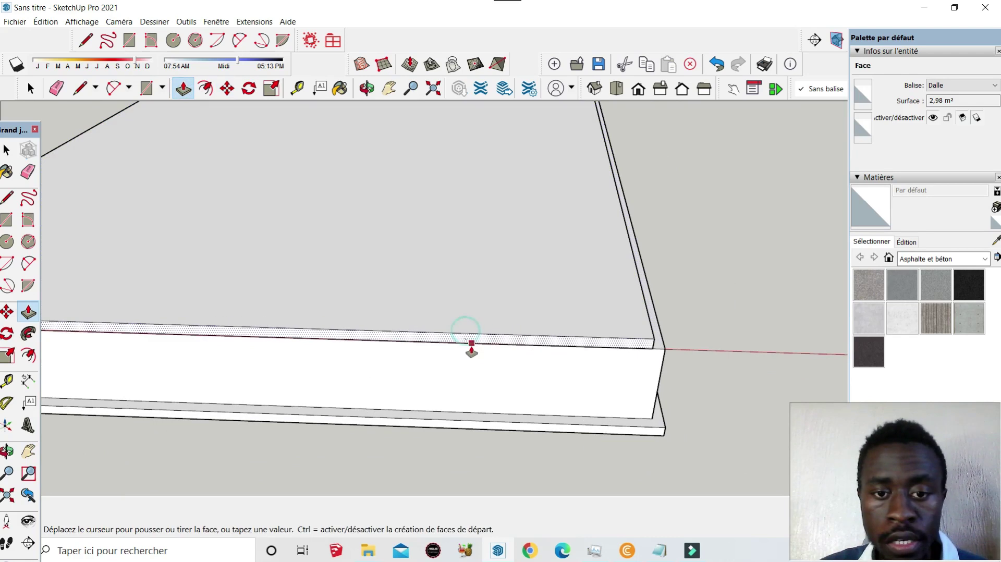
pyautogui.scroll(-2, 335, 336)
pyautogui.scroll(-1, 335, 335)
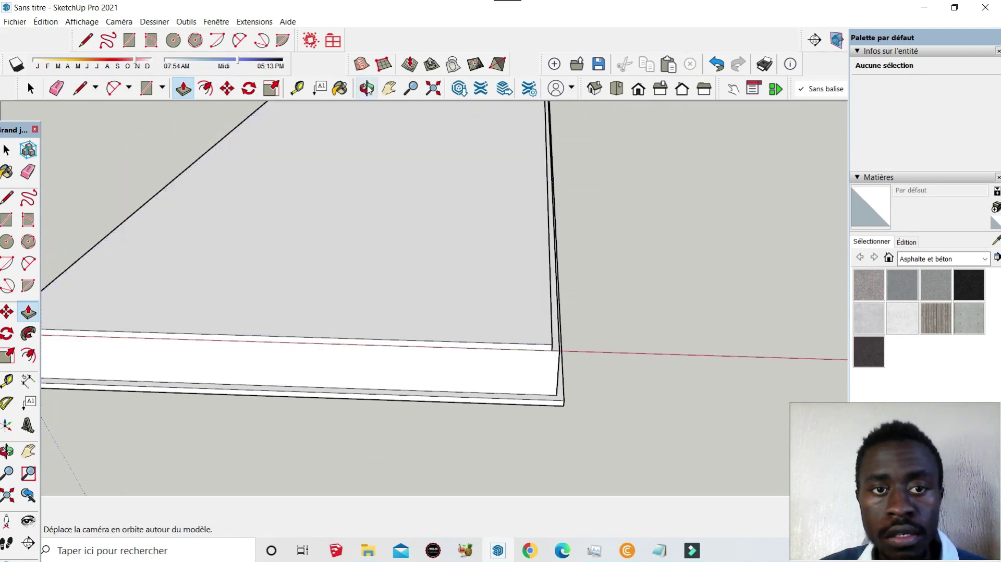
pyautogui.click(367, 88)
pyautogui.moveTo(486, 329)
pyautogui.mouseDown()
pyautogui.moveTo(384, 306)
pyautogui.moveTo(568, 324)
pyautogui.mouseUp()
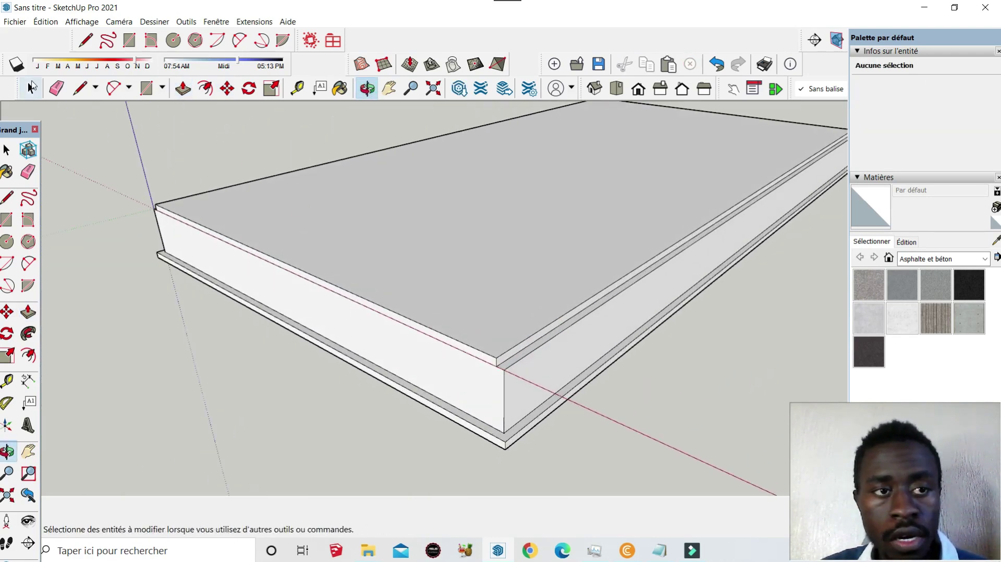
pyautogui.click(183, 88)
pyautogui.click(566, 319)
# - Push the first side face and the thin edge face out to the box edges
pyautogui.click(579, 347)
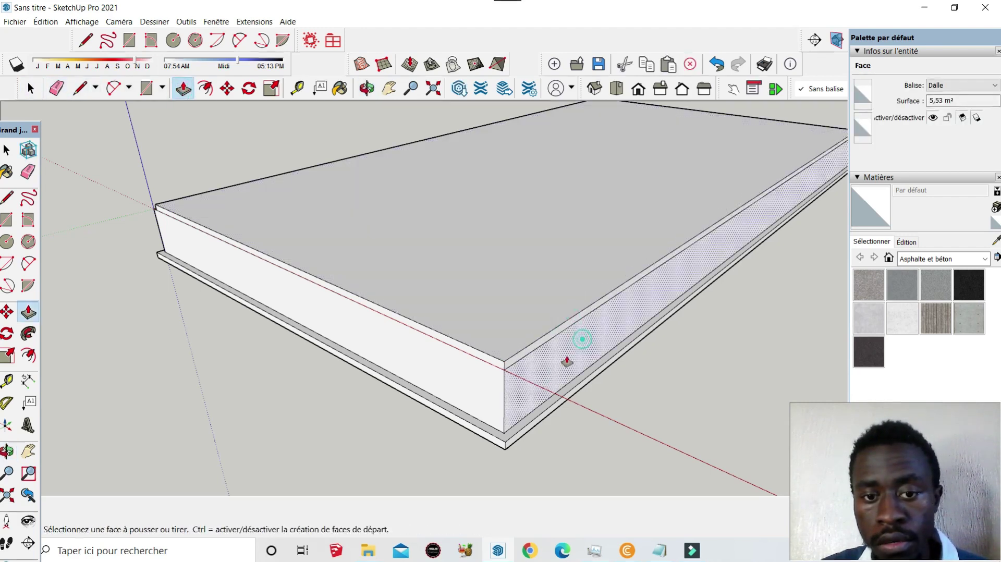
pyautogui.moveTo(565, 363); pyautogui.dragTo(469, 292, button='middle')
pyautogui.click(366, 89)
pyautogui.moveTo(448, 219); pyautogui.dragTo(347, 142)
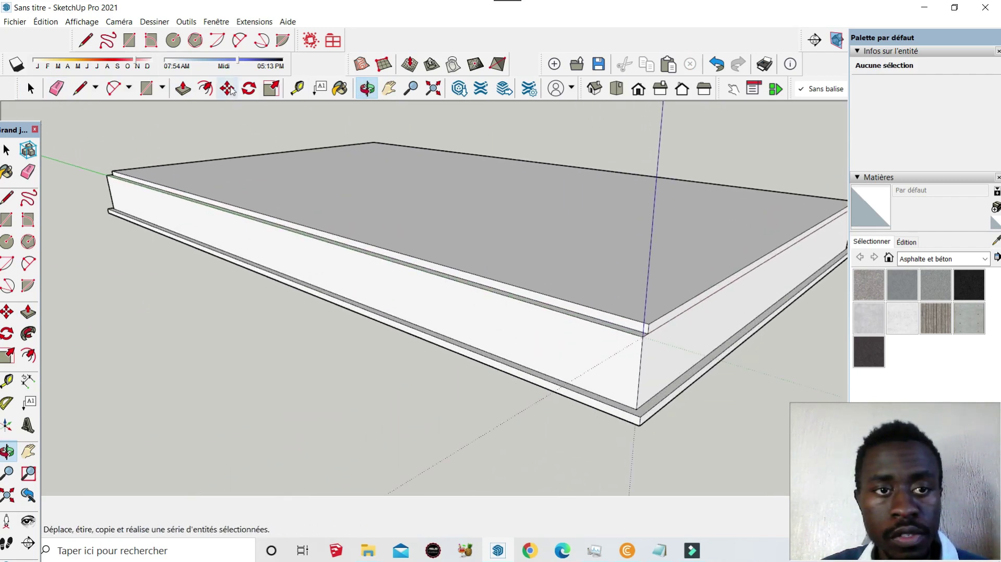
pyautogui.click(183, 88)
pyautogui.scroll(3, 599, 321)
pyautogui.click(609, 325)
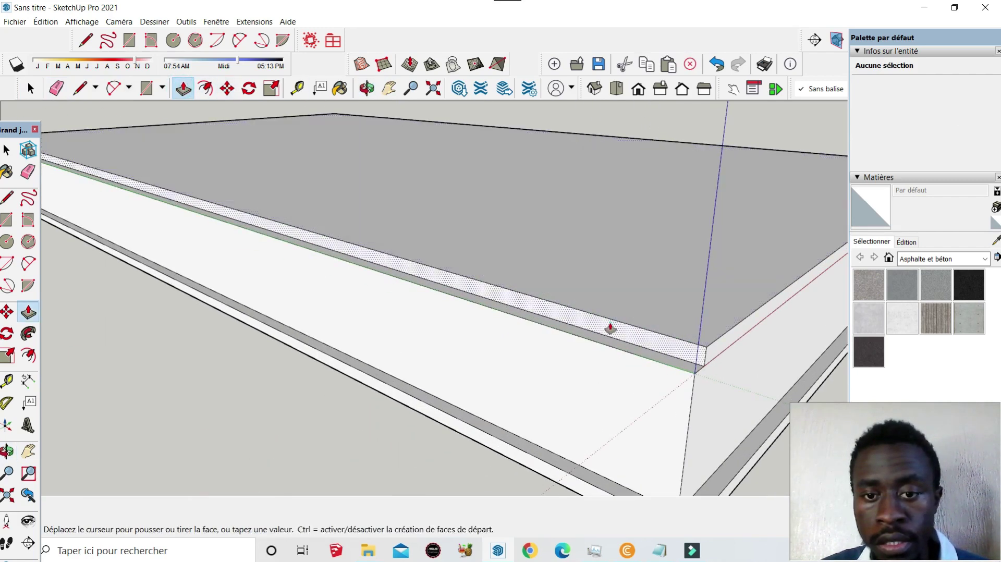
pyautogui.click(596, 349)
pyautogui.scroll(-3, 597, 350)
pyautogui.scroll(-3, 596, 351)
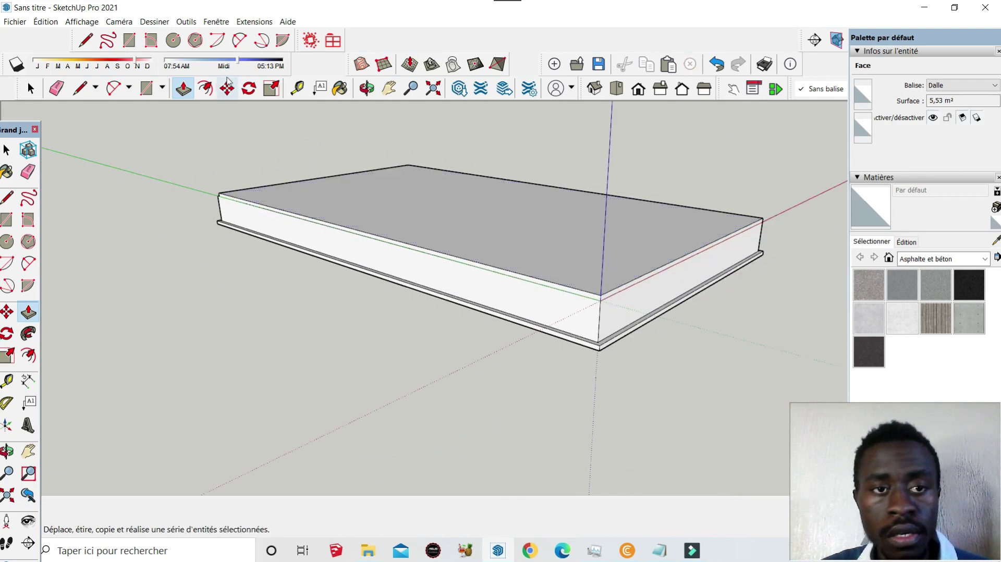
# - Push the side face near the corner flush with the box, then orbit to check
pyautogui.click(367, 88)
pyautogui.moveTo(259, 217)
pyautogui.mouseDown()
pyautogui.moveTo(599, 215)
pyautogui.moveTo(281, 356)
pyautogui.moveTo(213, 292)
pyautogui.mouseUp()
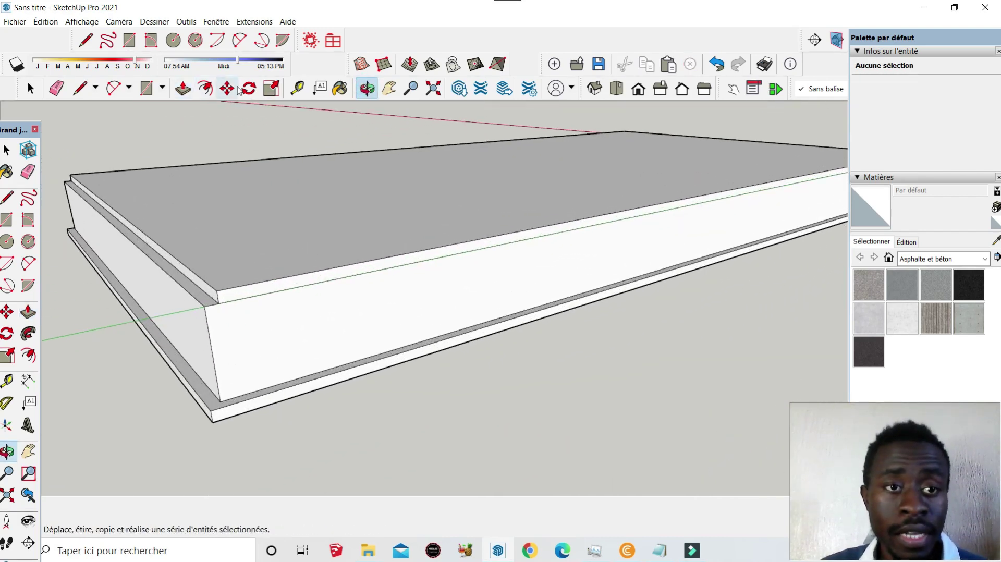
pyautogui.click(183, 88)
pyautogui.click(223, 282)
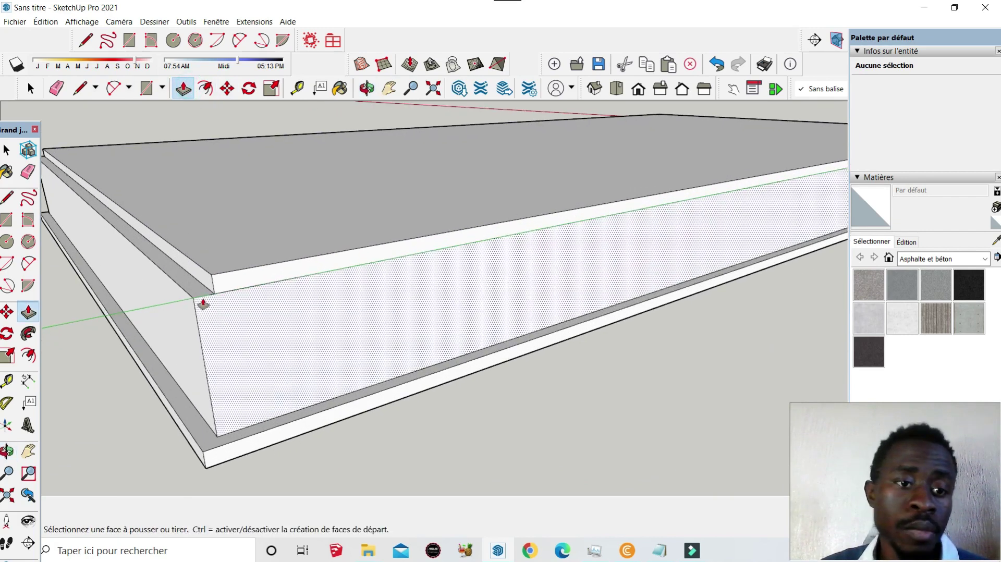
pyautogui.click(197, 335)
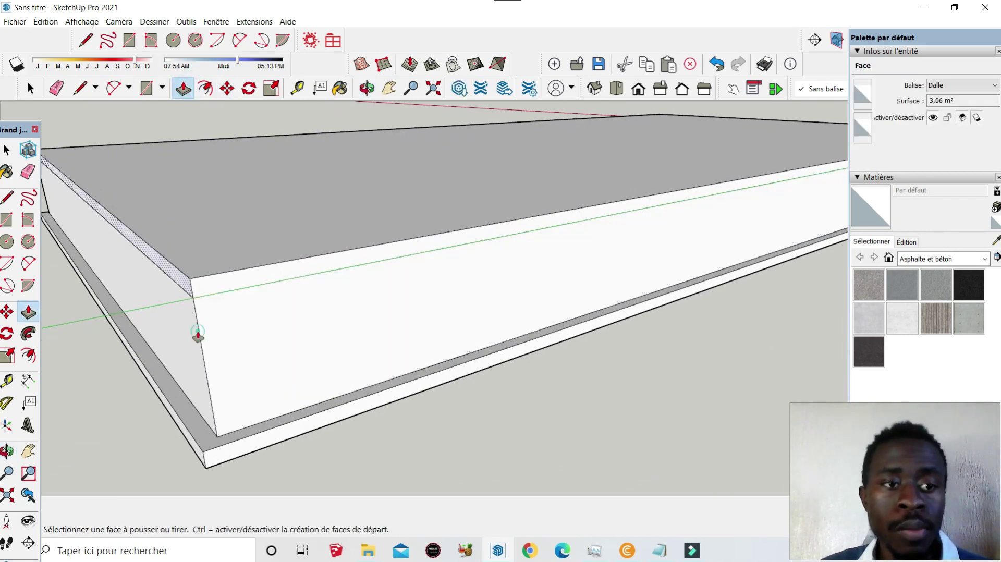
pyautogui.scroll(-3, 223, 357)
pyautogui.scroll(-2, 318, 250)
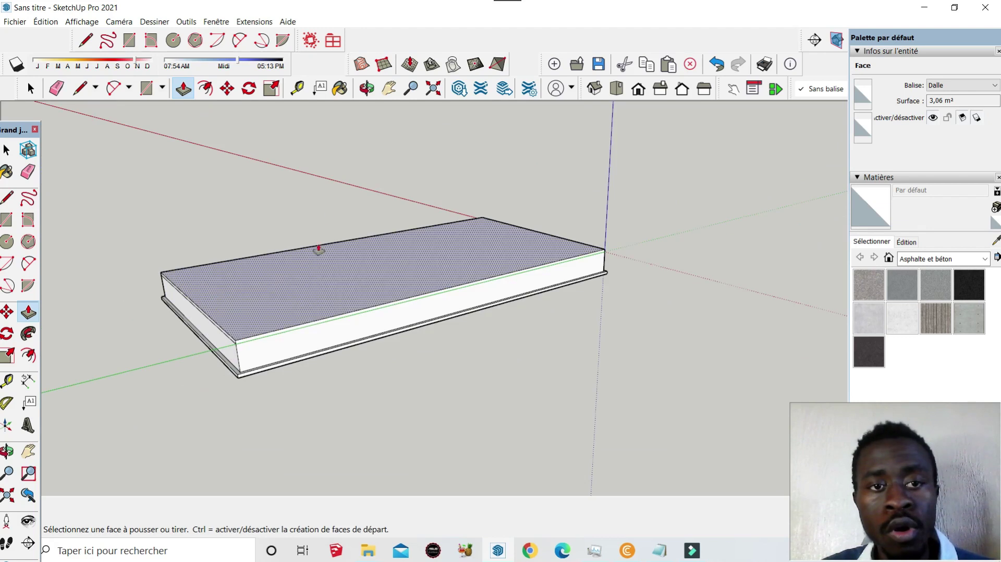
pyautogui.click(366, 88)
pyautogui.moveTo(563, 327); pyautogui.dragTo(111, 410)
pyautogui.moveTo(432, 356)
pyautogui.mouseDown()
pyautogui.moveTo(371, 299)
pyautogui.moveTo(239, 358)
pyautogui.mouseUp()
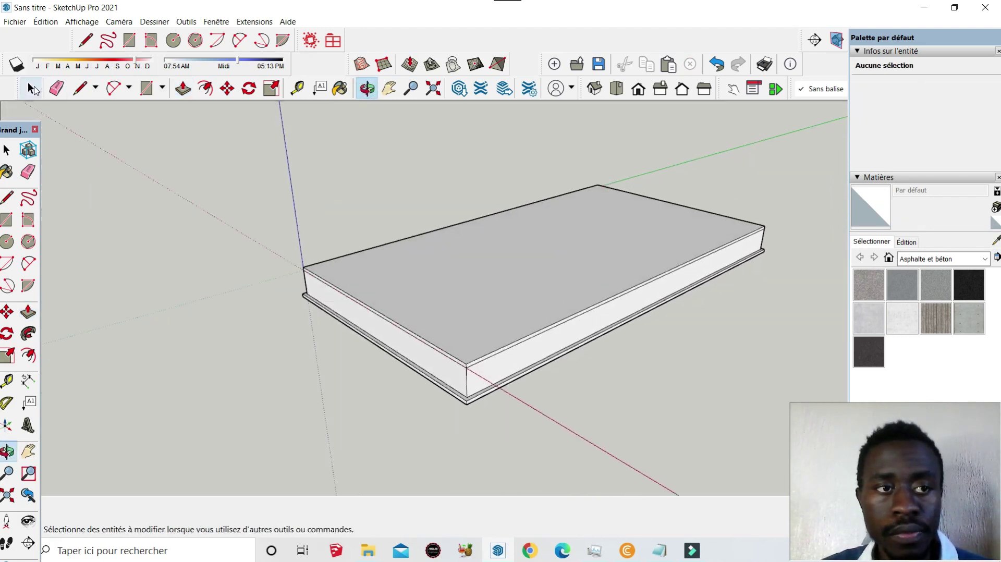
pyautogui.click(30, 88)
pyautogui.tripleClick(510, 309)
pyautogui.click(675, 471)
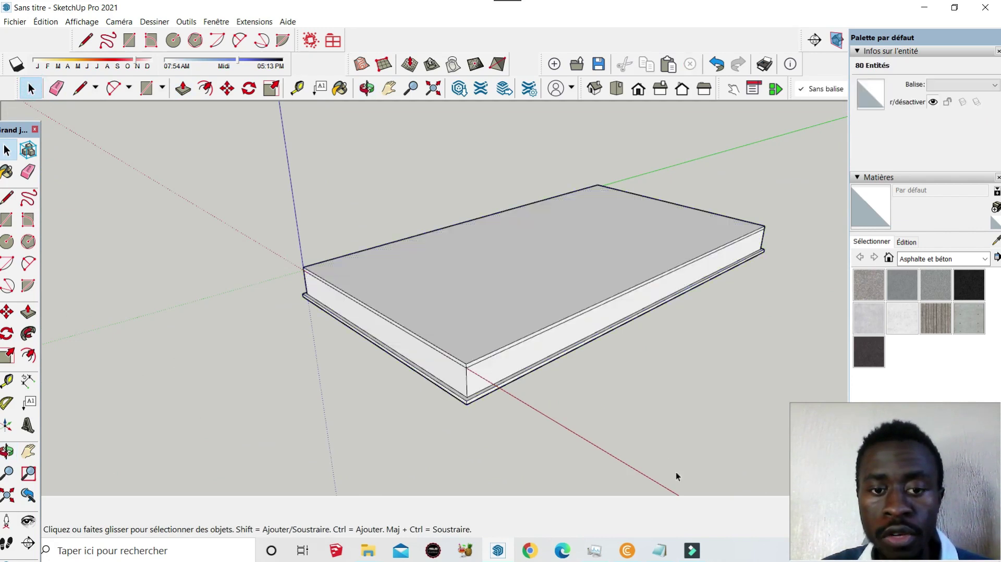
pyautogui.doubleClick(525, 293)
pyautogui.scroll(3, 486, 391)
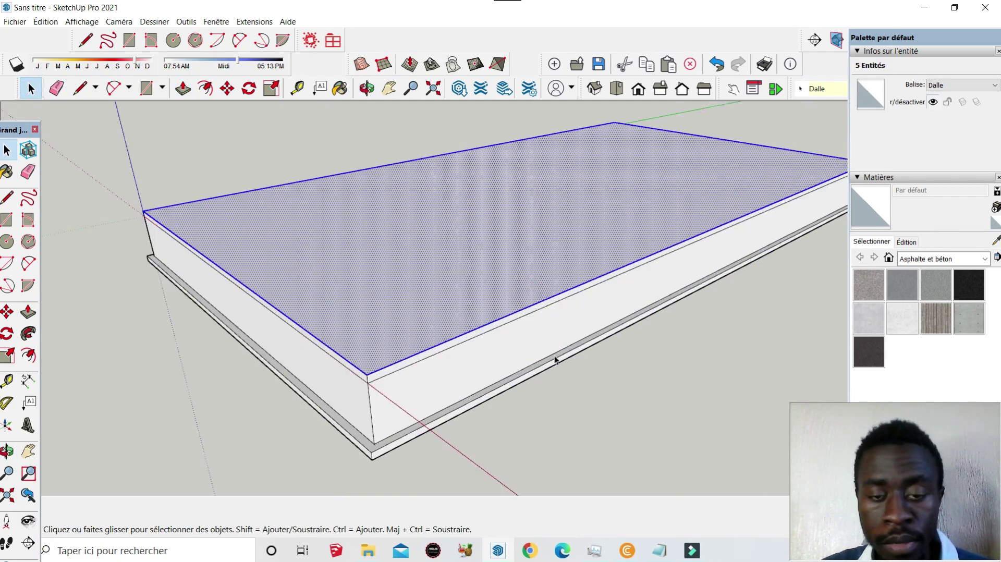
pyautogui.scroll(3, 483, 270)
pyautogui.scroll(-5, 348, 350)
pyautogui.scroll(-2, 381, 428)
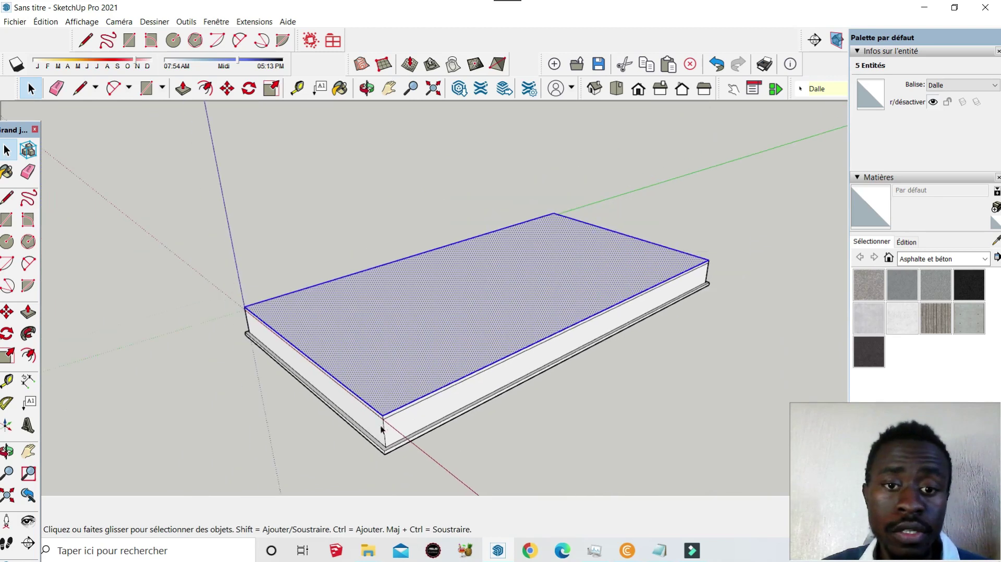
pyautogui.click(656, 441)
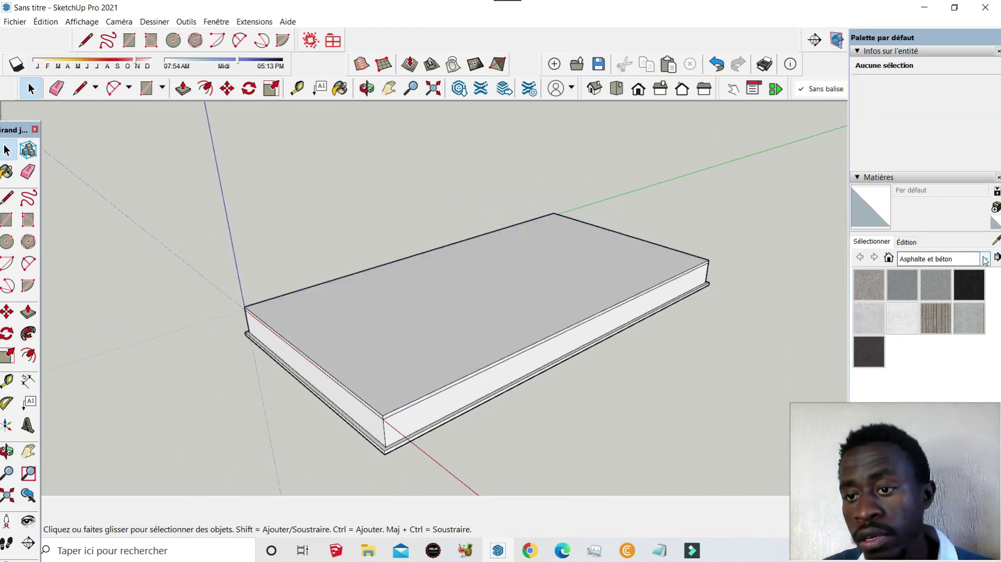
pyautogui.scroll(2, 414, 417)
pyautogui.scroll(2, 485, 411)
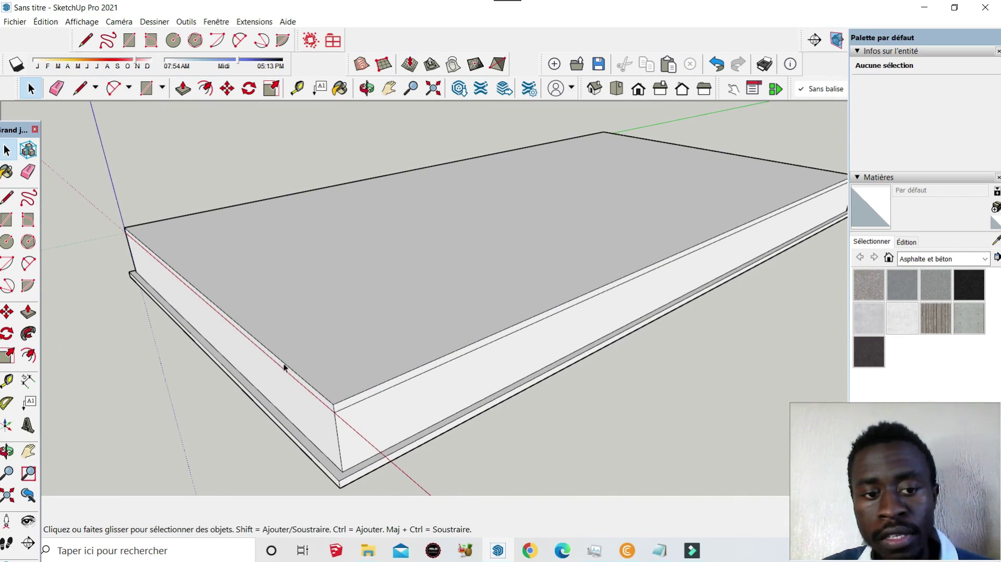
pyautogui.click(985, 261)
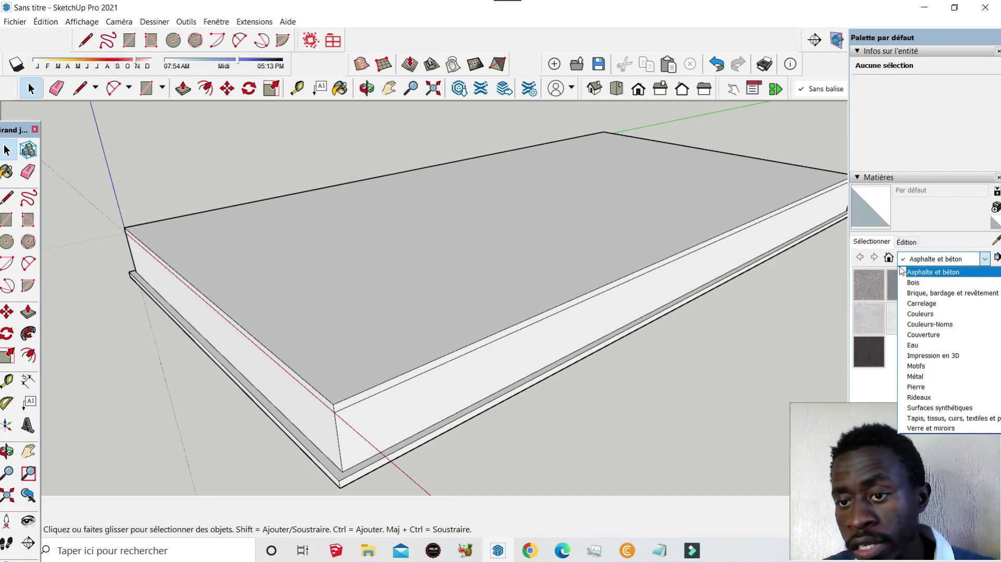
pyautogui.click(867, 333)
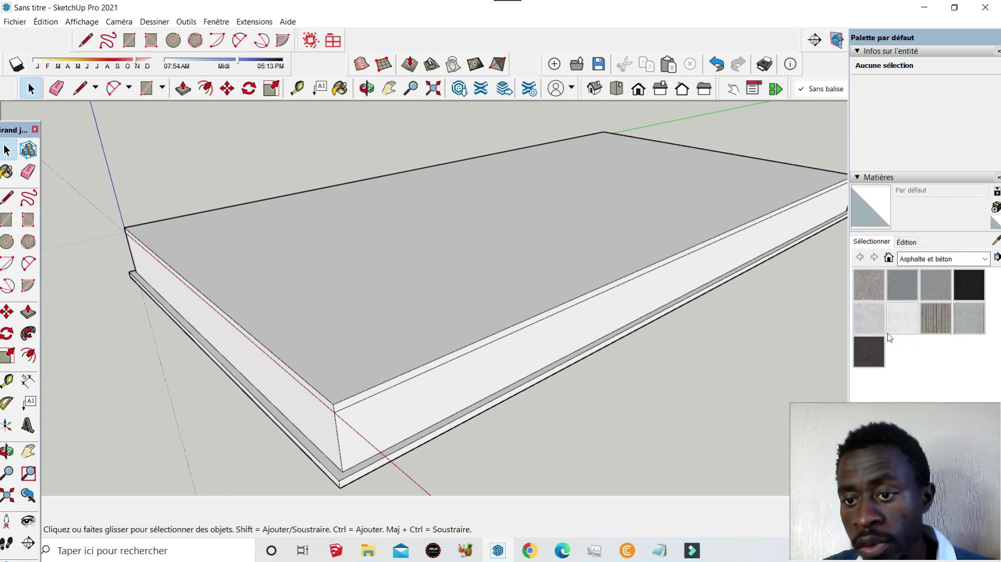
# - Paint the slab's top face and thin edge strip with Ciment poli neuf
pyautogui.click(873, 320)
pyautogui.click(563, 253)
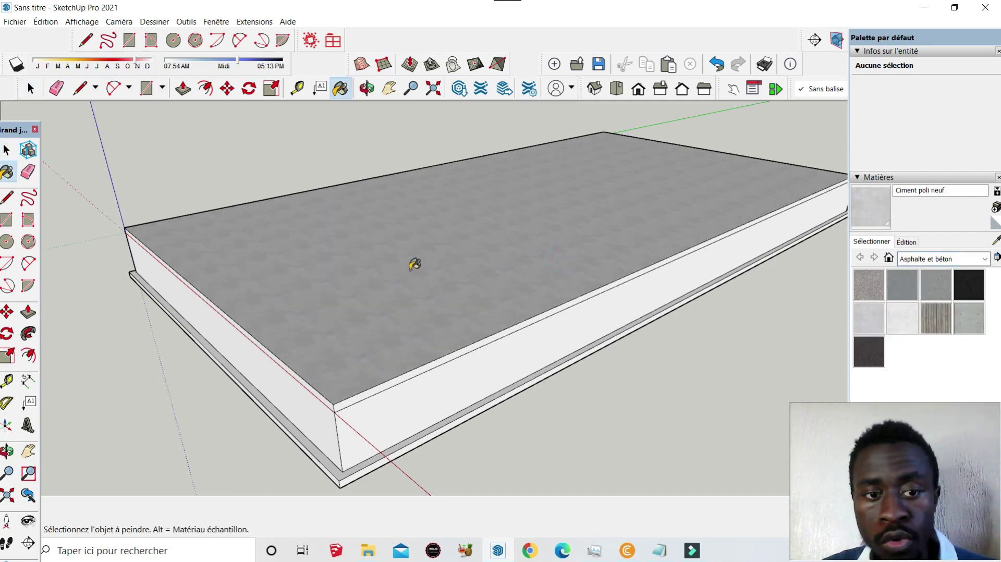
pyautogui.scroll(3, 365, 425)
pyautogui.scroll(2, 359, 359)
pyautogui.click(357, 363)
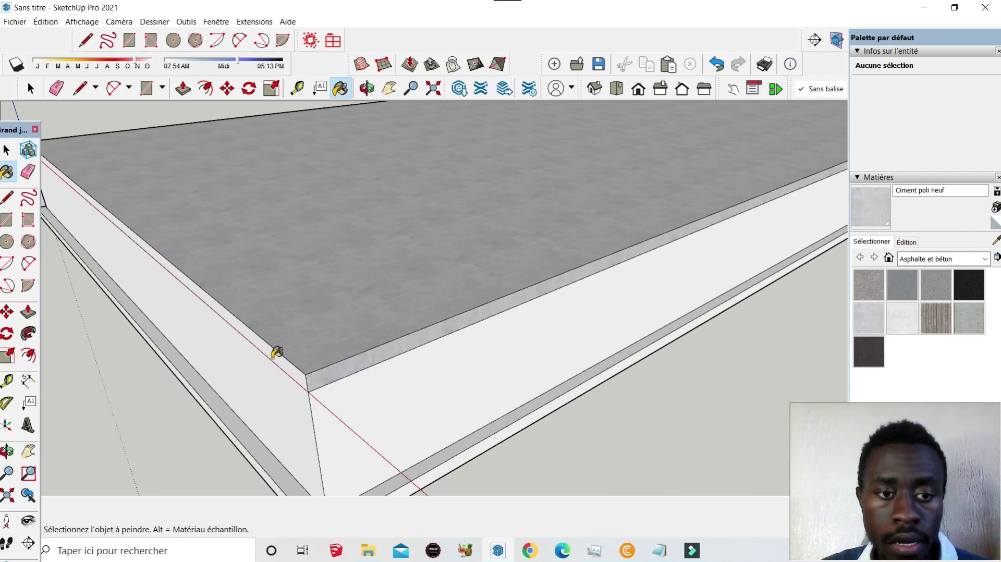
pyautogui.scroll(-4, 491, 469)
pyautogui.scroll(-3, 453, 353)
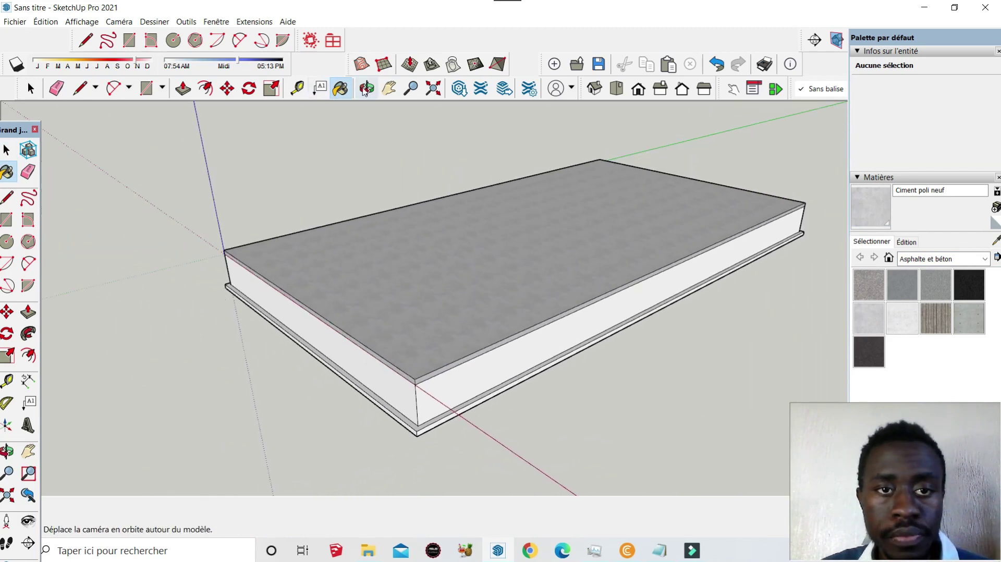
# - From the opposite side, paint the thin front edge strip with Ciment poli neuf too
pyautogui.click(366, 89)
pyautogui.moveTo(270, 185)
pyautogui.mouseDown()
pyautogui.moveTo(806, 259)
pyautogui.moveTo(634, 277)
pyautogui.moveTo(652, 338)
pyautogui.moveTo(576, 352)
pyautogui.mouseUp()
pyautogui.press('b')
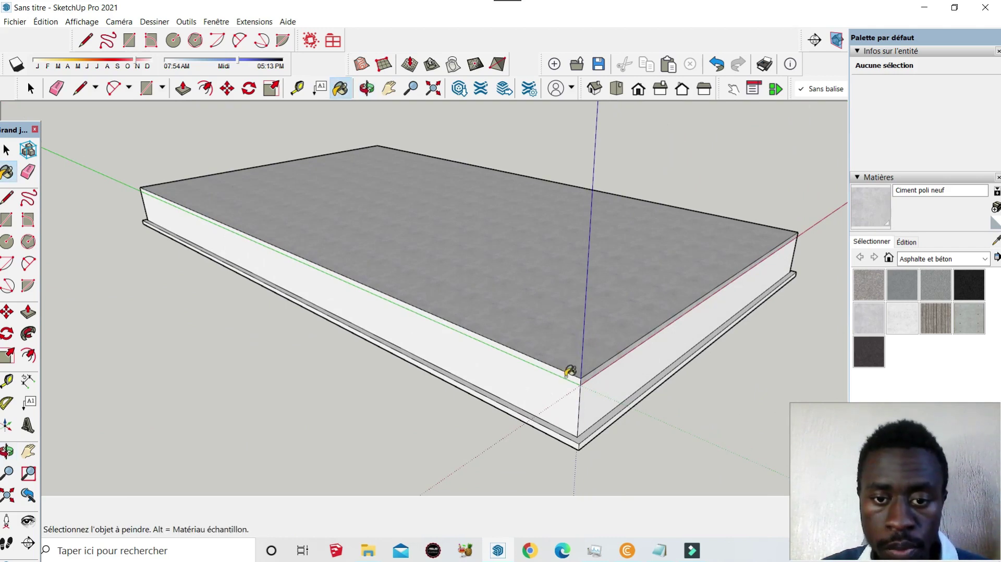
pyautogui.scroll(-3, 563, 312)
pyautogui.click(366, 88)
pyautogui.moveTo(235, 209)
pyautogui.mouseDown()
pyautogui.moveTo(171, 259)
pyautogui.moveTo(563, 225)
pyautogui.mouseUp()
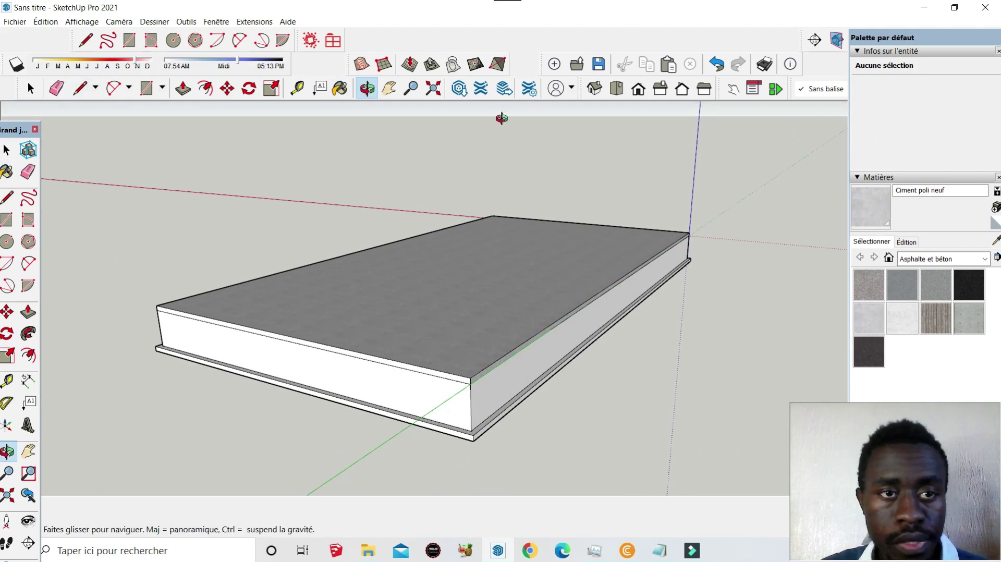
pyautogui.press('b')
pyautogui.scroll(1, 443, 373)
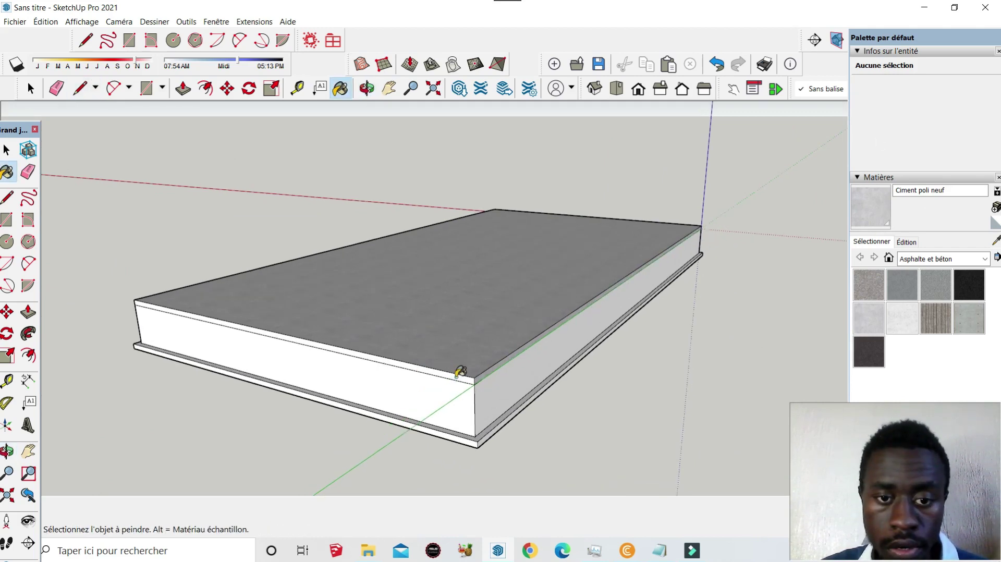
pyautogui.click(459, 372)
pyautogui.press('o')
pyautogui.moveTo(459, 371)
pyautogui.mouseDown()
pyautogui.moveTo(625, 223)
pyautogui.moveTo(596, 238)
pyautogui.moveTo(101, 277)
pyautogui.moveTo(125, 239)
pyautogui.moveTo(408, 339)
pyautogui.moveTo(570, 318)
pyautogui.mouseUp()
pyautogui.scroll(2, 524, 264)
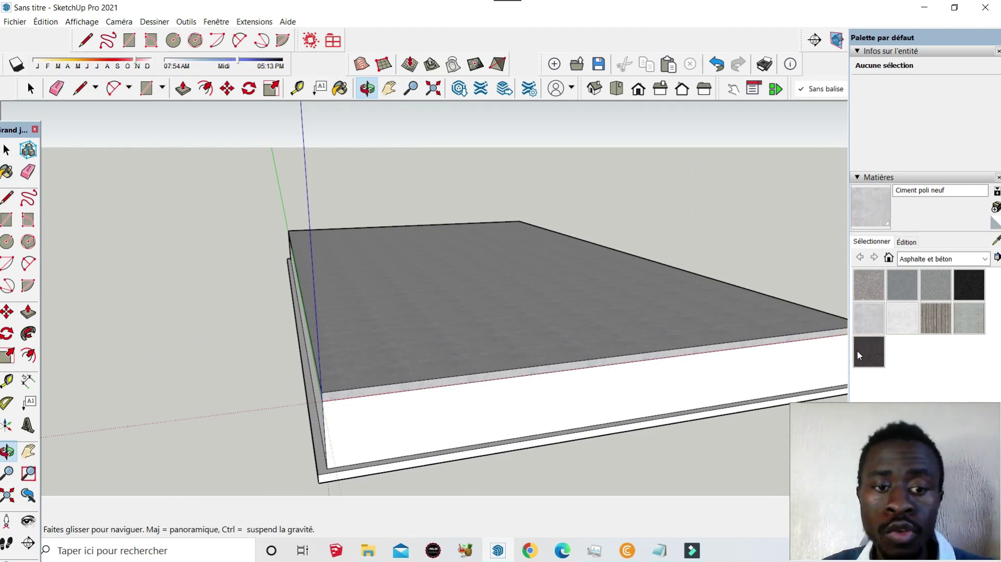
pyautogui.scroll(-3, 420, 342)
pyautogui.scroll(1, 614, 368)
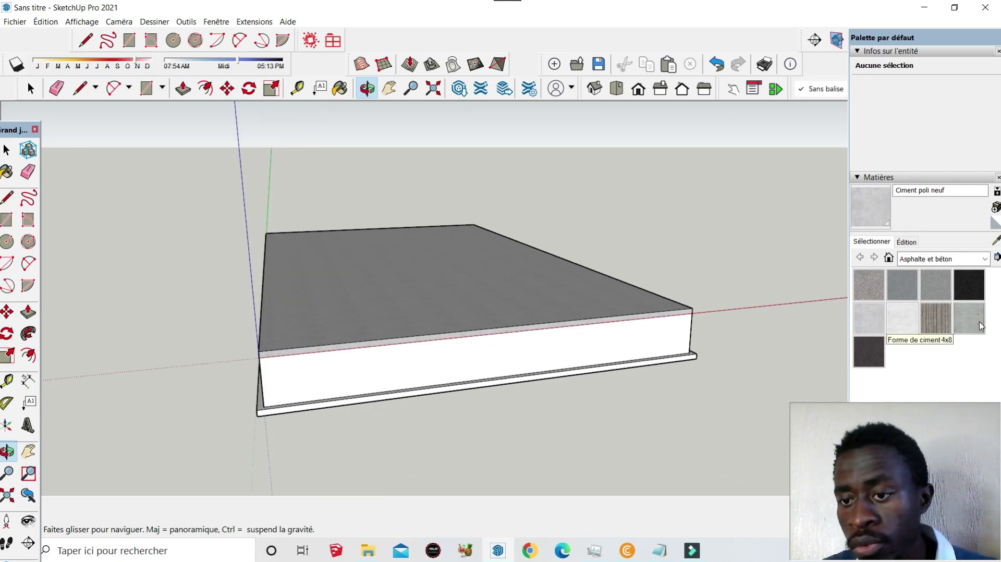
# - Test Ciment à rainures sans joints and Ciment poli neuf on the front face, then paint it Nouvel asphalte
pyautogui.click(936, 326)
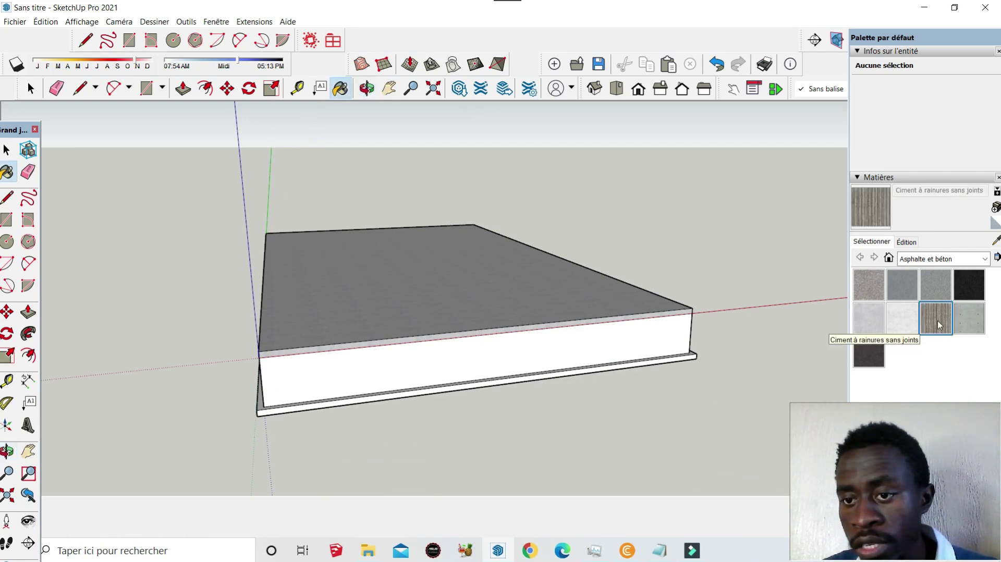
pyautogui.click(488, 347)
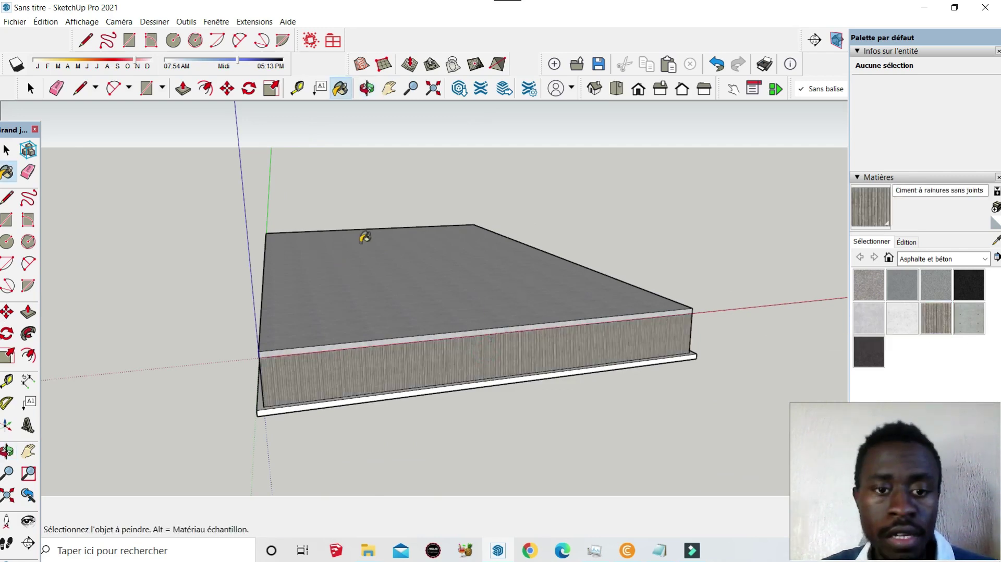
pyautogui.click(511, 339)
pyautogui.click(869, 318)
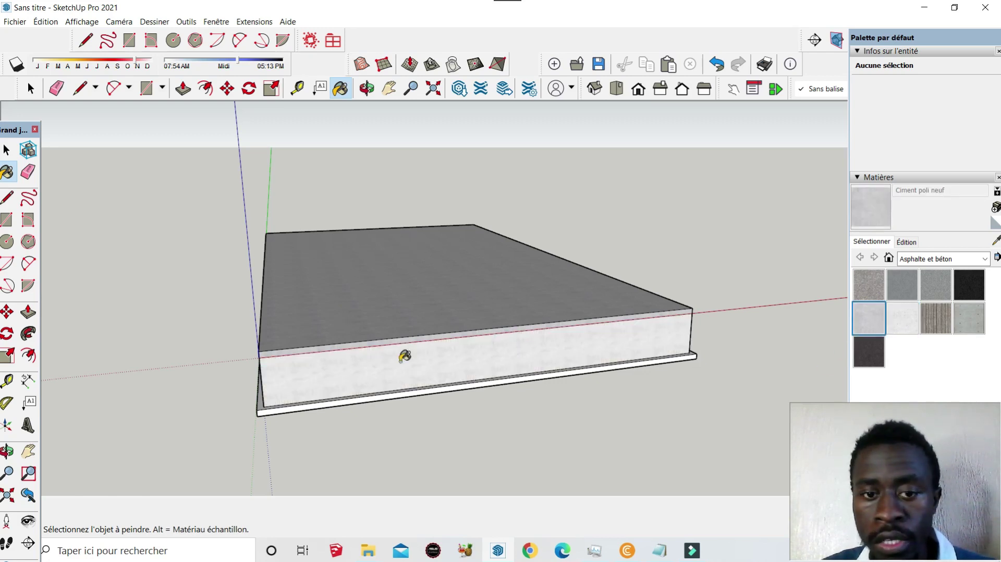
pyautogui.click(406, 353)
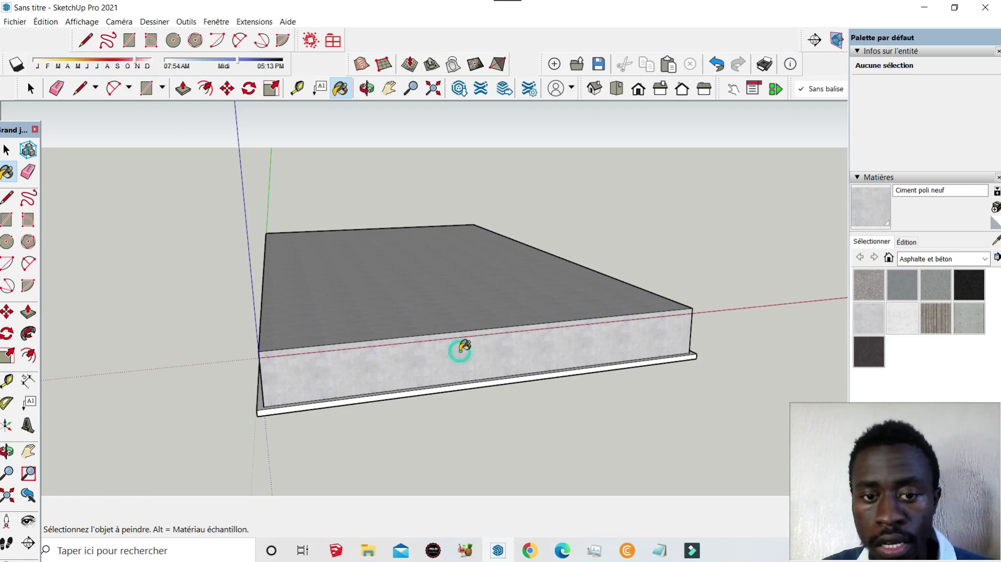
pyautogui.click(869, 353)
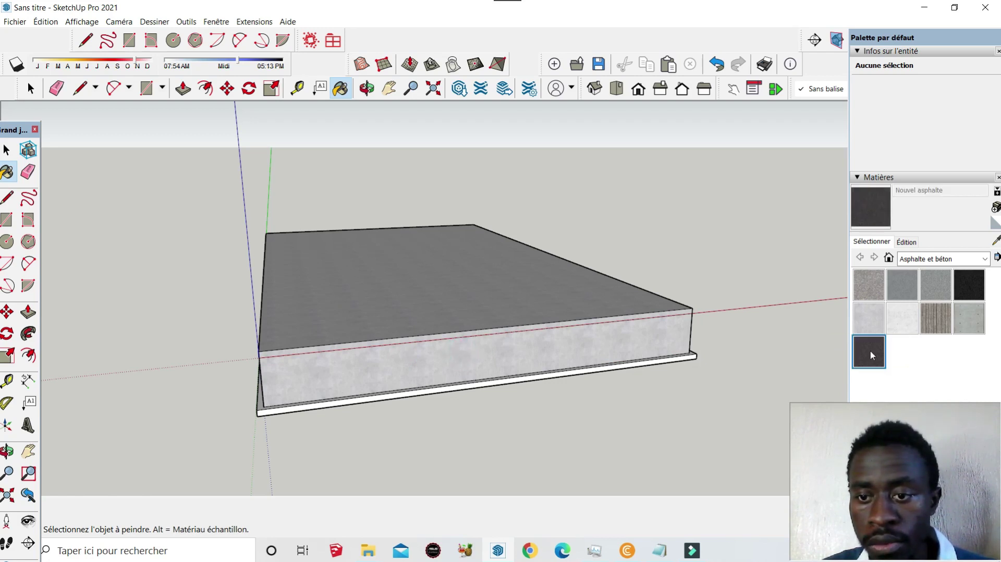
pyautogui.click(561, 347)
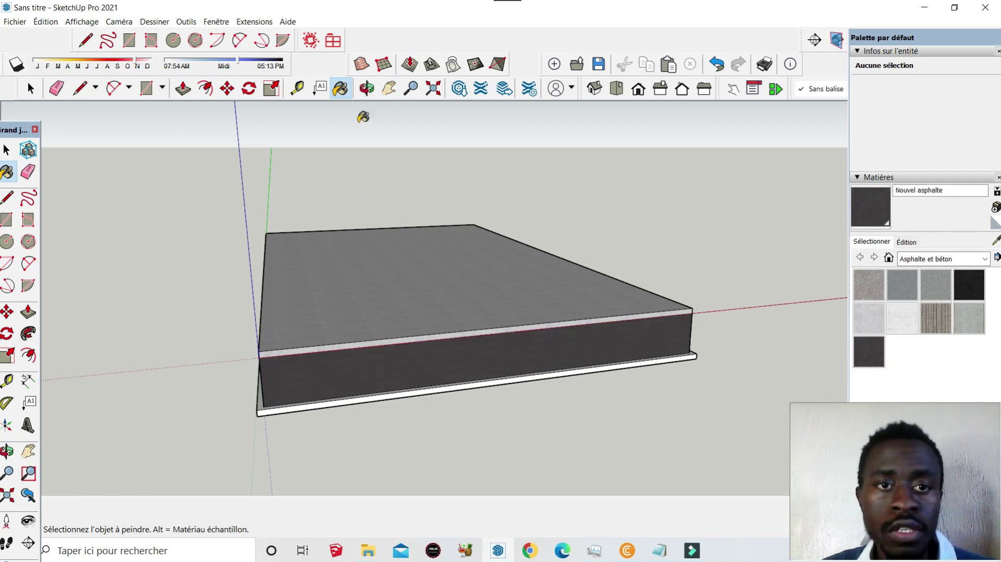
# - Paint the long side, the other front face and the left side with Nouvel asphalte
pyautogui.click(366, 88)
pyautogui.moveTo(292, 272); pyautogui.dragTo(465, 268)
pyautogui.press('b')
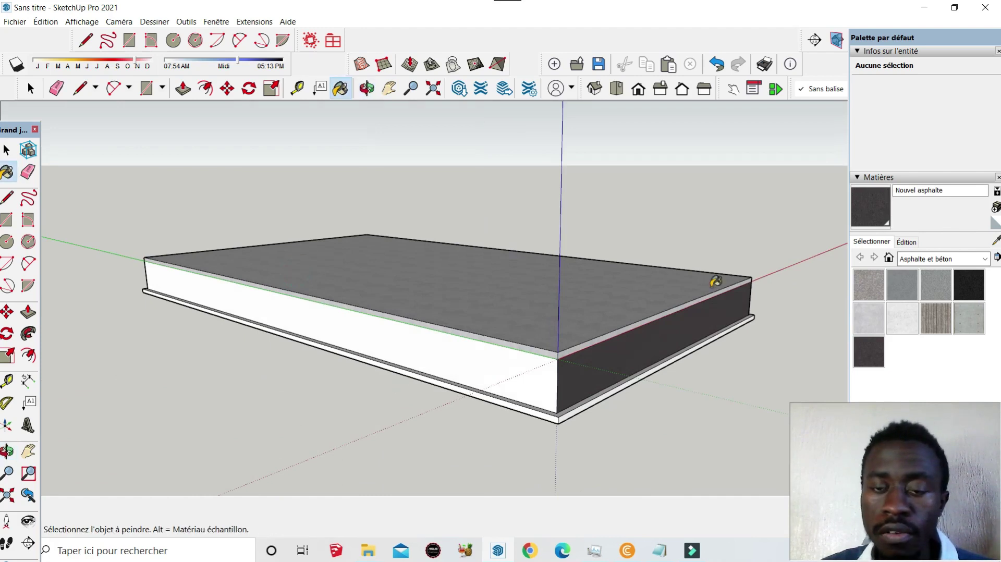
pyautogui.click(508, 370)
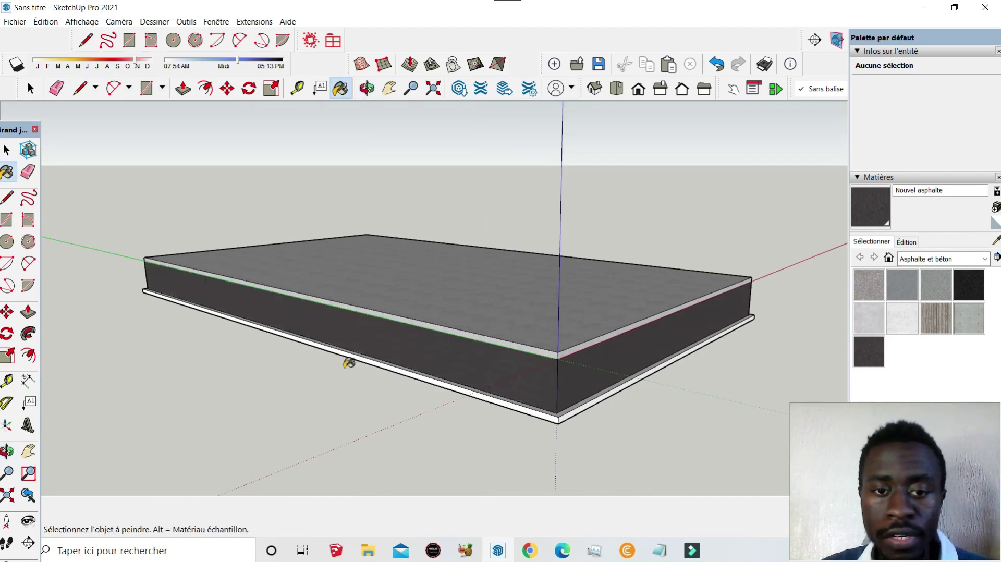
pyautogui.click(365, 89)
pyautogui.moveTo(263, 188); pyautogui.dragTo(596, 344)
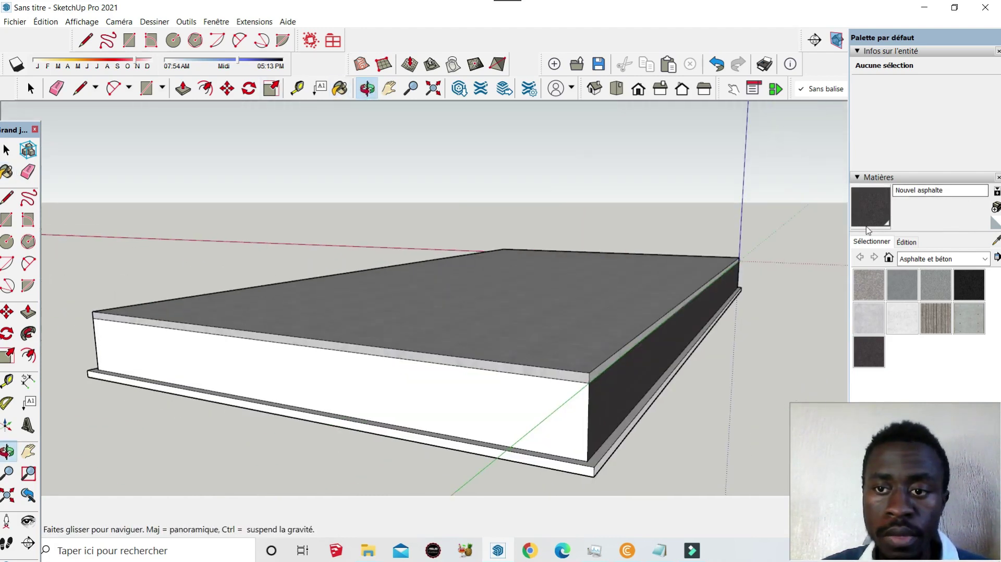
pyautogui.press('b')
pyautogui.click(532, 383)
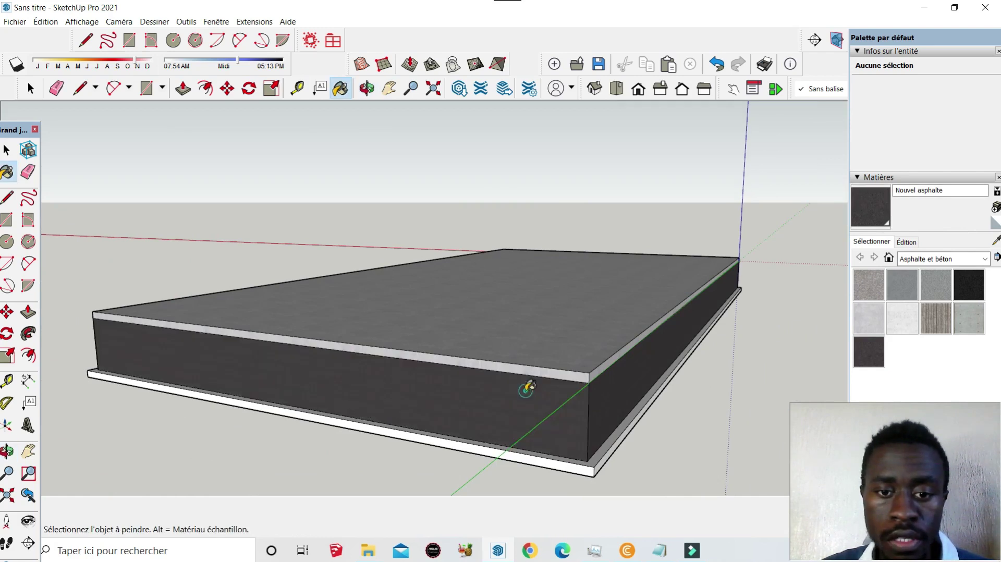
pyautogui.click(365, 88)
pyautogui.moveTo(412, 223); pyautogui.dragTo(909, 209)
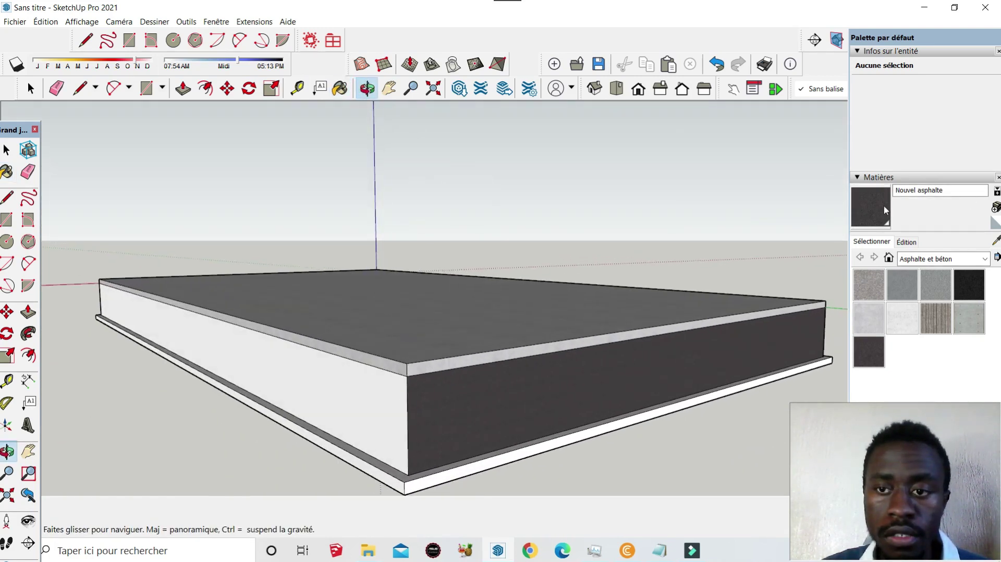
pyautogui.click(885, 210)
pyautogui.click(389, 398)
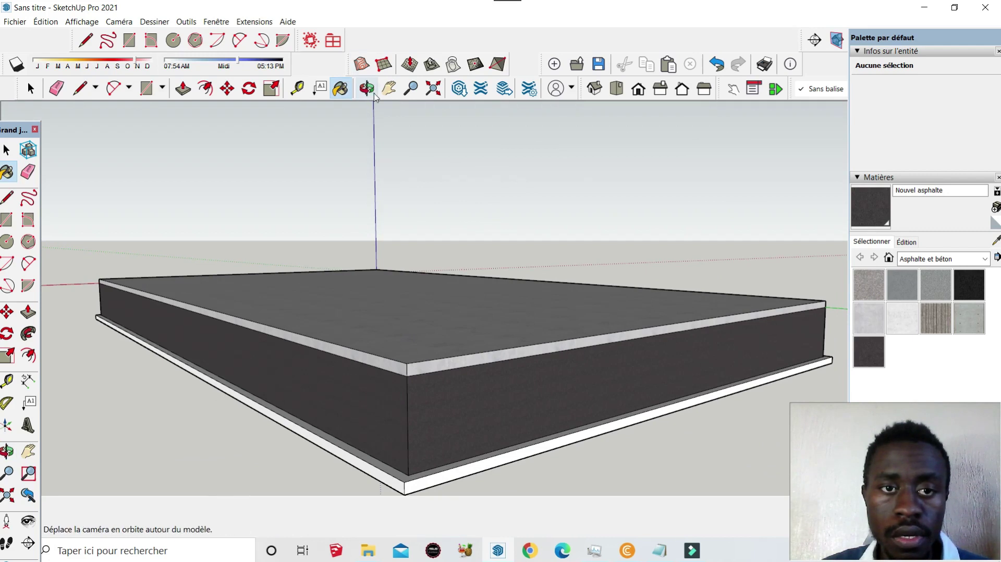
pyautogui.click(367, 89)
pyautogui.moveTo(413, 272)
pyautogui.mouseDown()
pyautogui.moveTo(685, 293)
pyautogui.moveTo(621, 282)
pyautogui.moveTo(424, 286)
pyautogui.moveTo(439, 384)
pyautogui.moveTo(427, 418)
pyautogui.moveTo(727, 308)
pyautogui.moveTo(537, 356)
pyautogui.mouseUp()
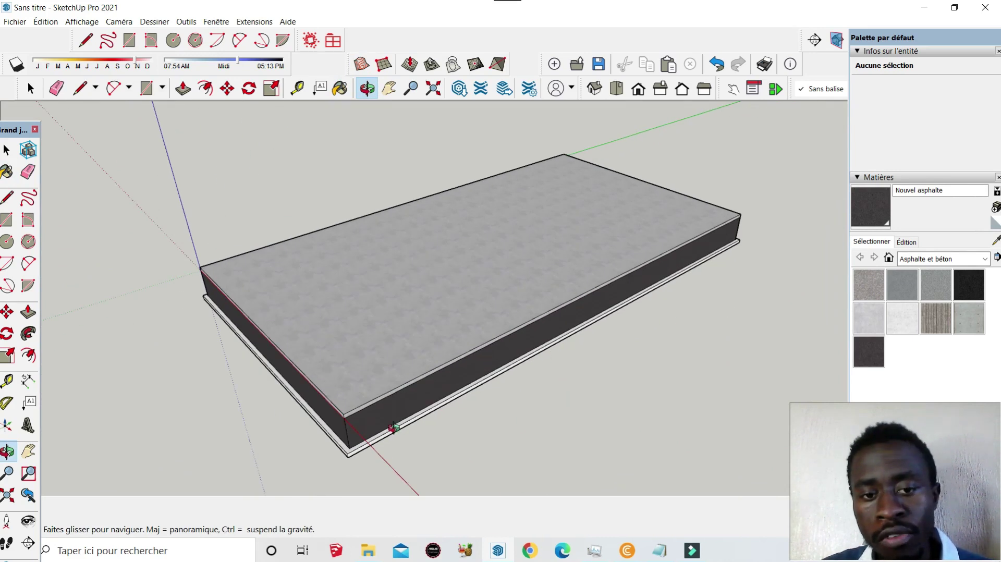
pyautogui.moveTo(427, 319); pyautogui.dragTo(359, 224)
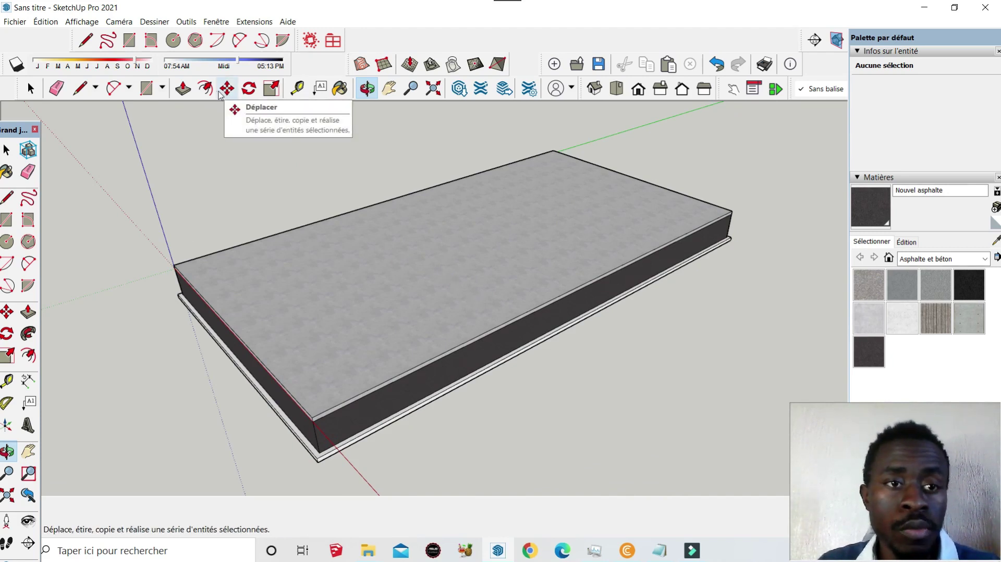
pyautogui.click(204, 88)
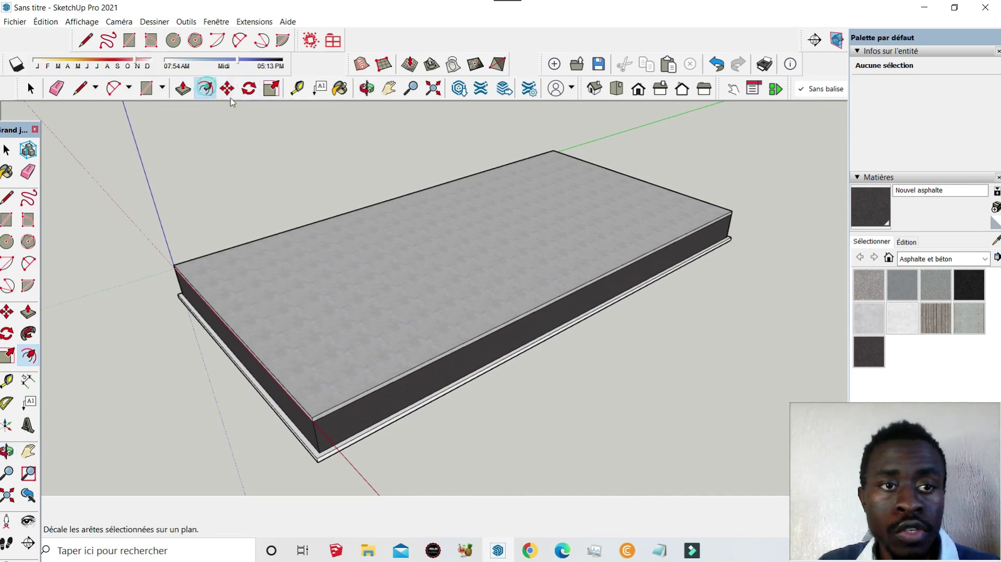
# - Offset the slab's top face slightly inward, leaving a narrow rim along its edges
pyautogui.click(406, 258)
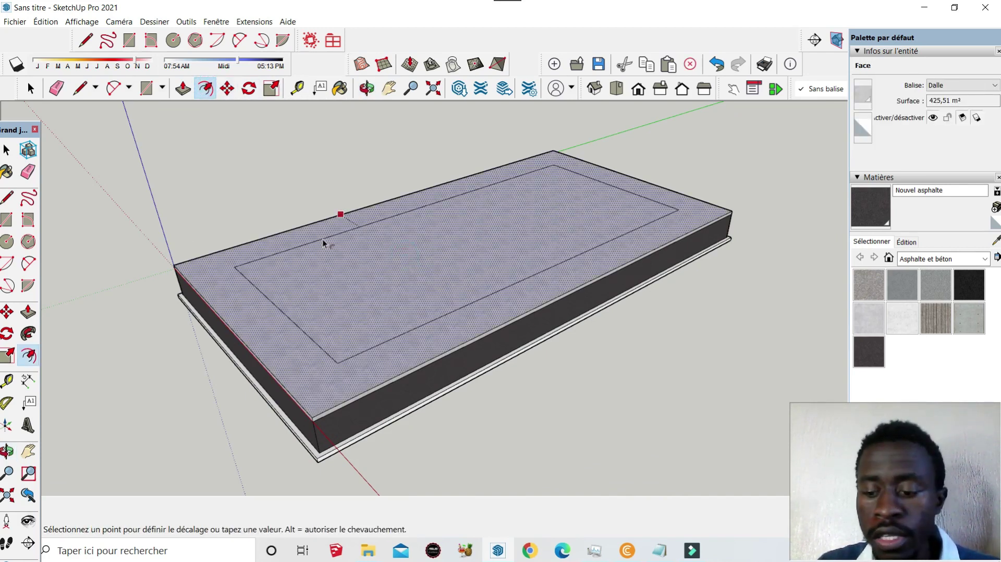
pyautogui.press('Escape')
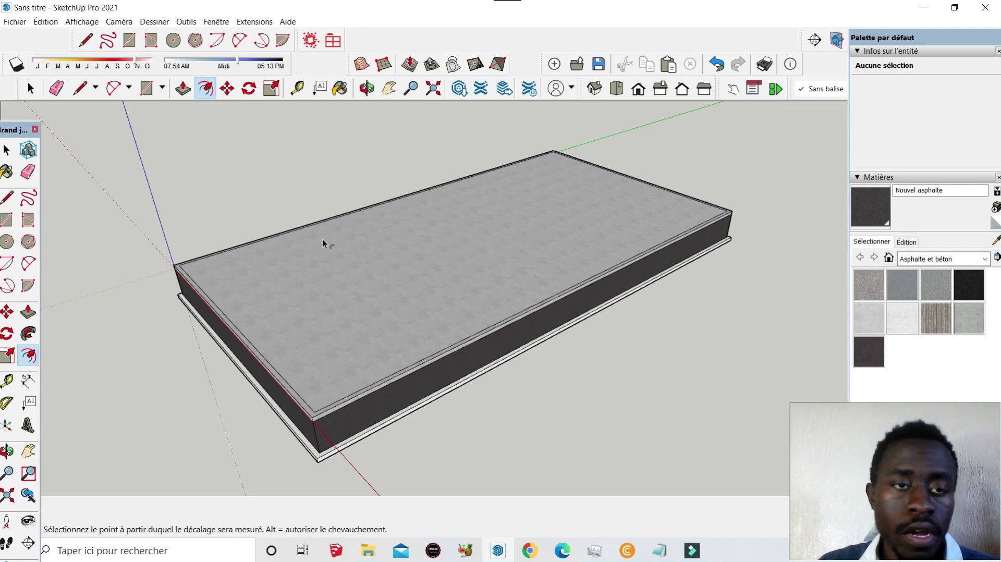
pyautogui.press('p')
pyautogui.scroll(3, 328, 412)
pyautogui.scroll(2, 300, 424)
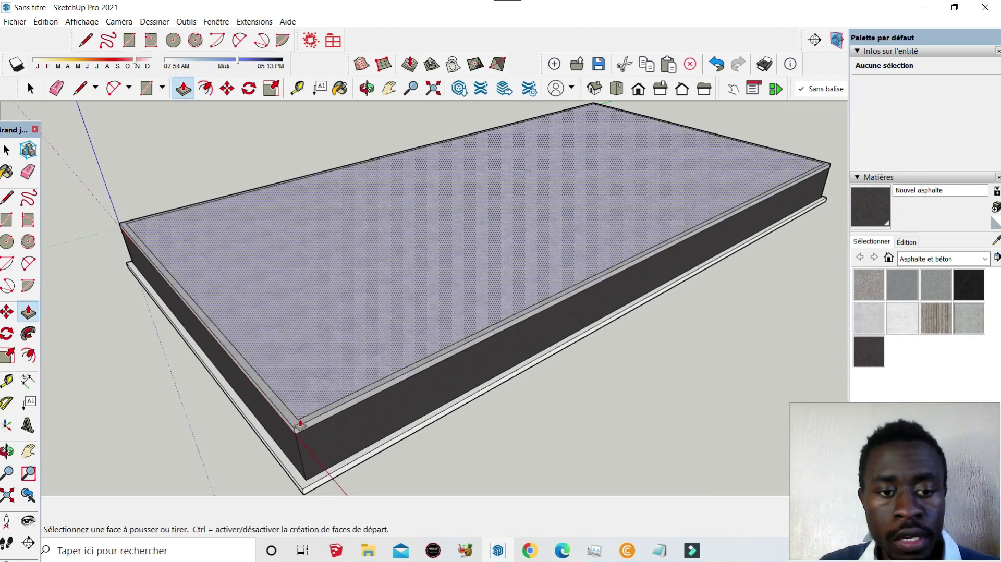
pyautogui.click(301, 423)
pyautogui.scroll(-2, 347, 253)
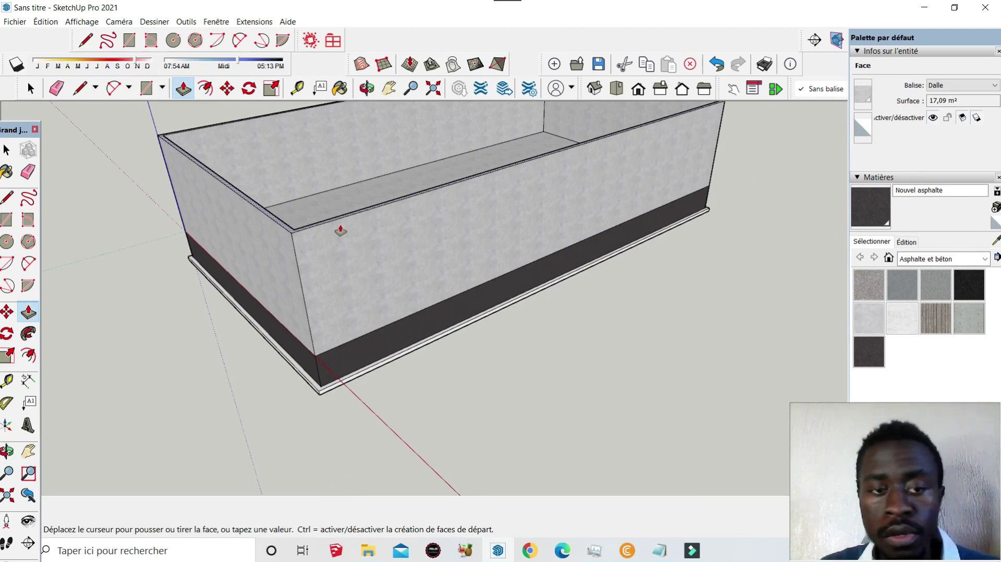
pyautogui.press('Escape')
pyautogui.moveTo(15, 129)
pyautogui.mouseDown()
pyautogui.moveTo(133, 76)
pyautogui.moveTo(137, 469)
pyautogui.mouseUp()
# - Raise the outer rim 300 cm into walls
pyautogui.click(421, 281)
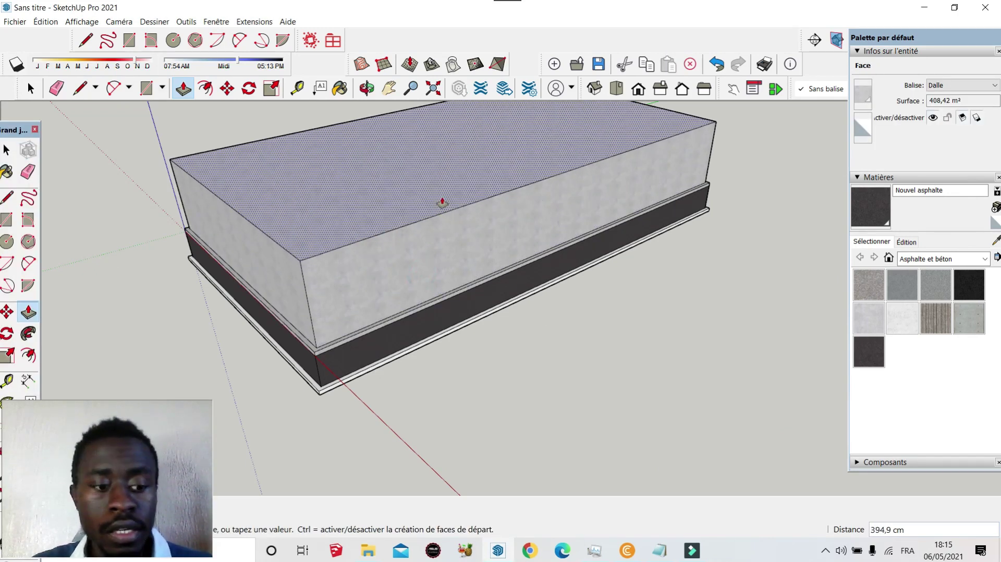
pyautogui.press('Escape')
pyautogui.scroll(2, 349, 311)
pyautogui.click(297, 369)
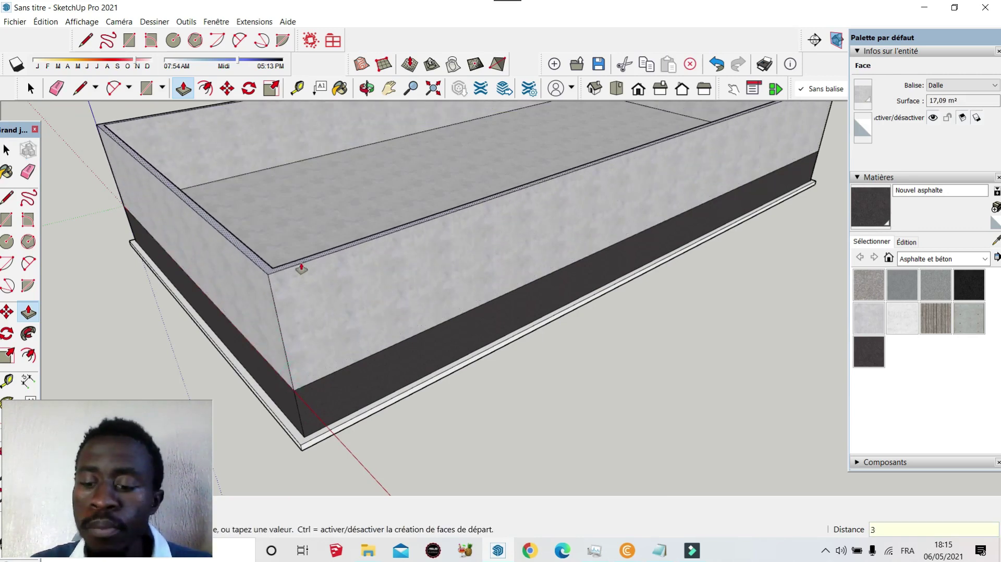
pyautogui.write('00')
pyautogui.press('Return')
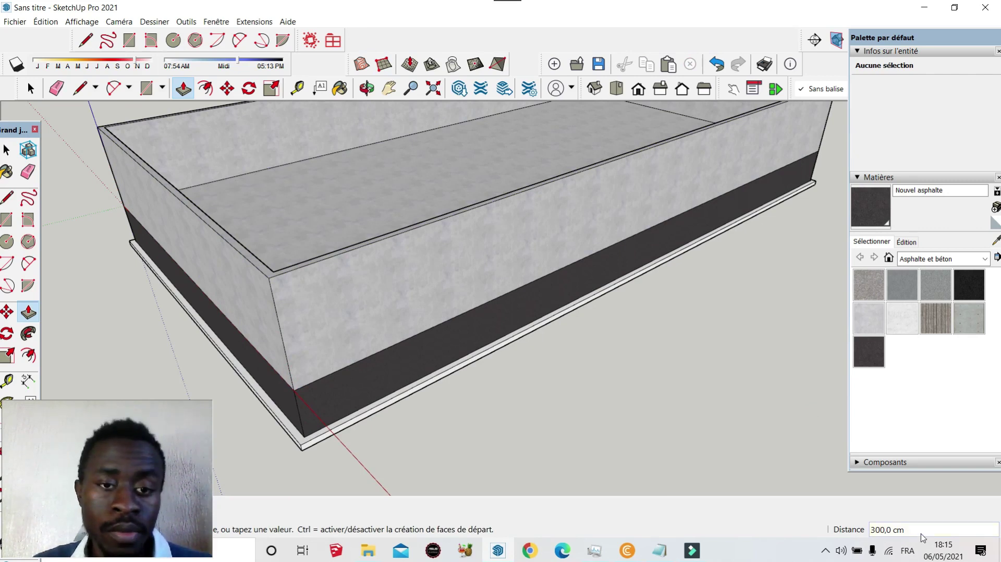
pyautogui.moveTo(502, 408); pyautogui.dragTo(423, 172, button='middle')
# - Orbit and zoom to look down into the walled box at its floor
pyautogui.click(366, 88)
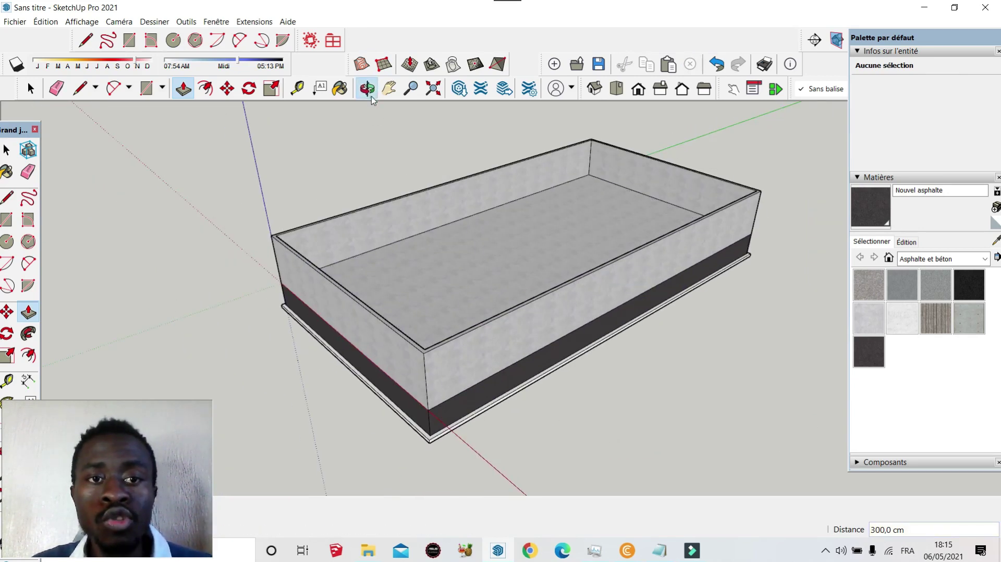
pyautogui.moveTo(557, 319)
pyautogui.mouseDown()
pyautogui.moveTo(298, 203)
pyautogui.moveTo(657, 225)
pyautogui.moveTo(475, 328)
pyautogui.moveTo(426, 418)
pyautogui.moveTo(534, 276)
pyautogui.mouseUp()
pyautogui.scroll(-3, 586, 335)
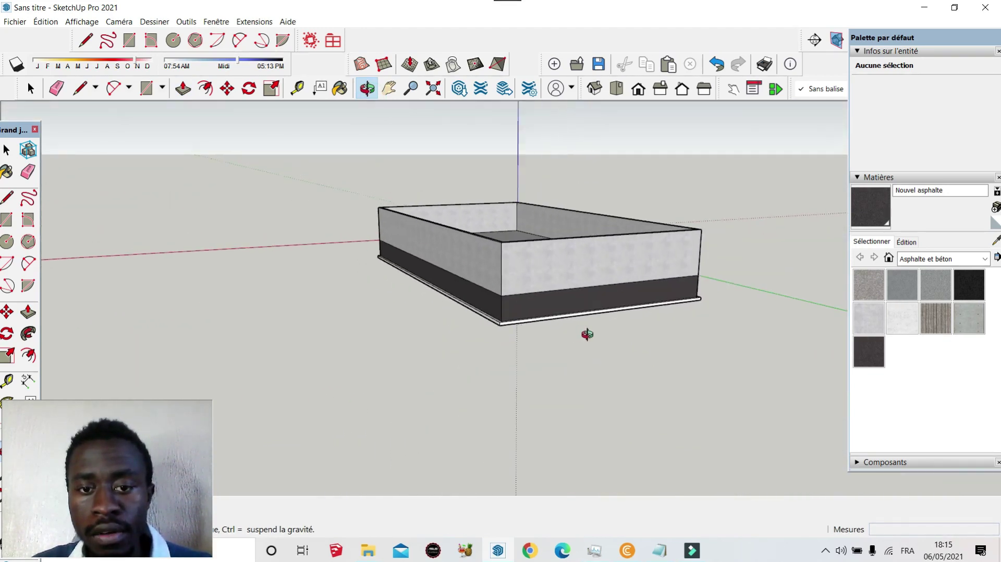
pyautogui.scroll(2, 529, 319)
pyautogui.scroll(4, 366, 292)
pyautogui.moveTo(366, 292); pyautogui.dragTo(418, 310)
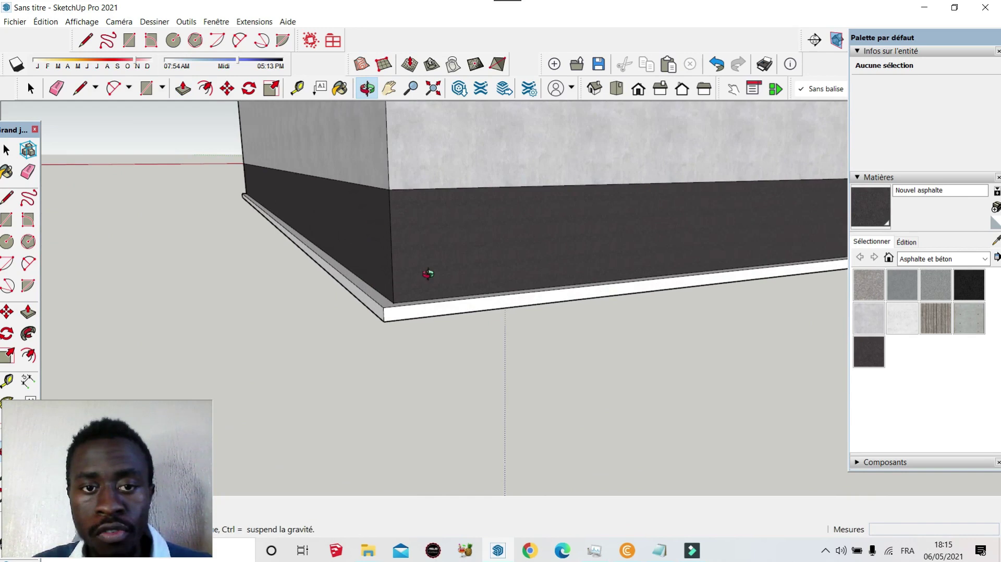
pyautogui.scroll(-3, 427, 273)
pyautogui.scroll(-2, 446, 339)
pyautogui.moveTo(476, 214); pyautogui.dragTo(476, 250)
pyautogui.scroll(4, 491, 360)
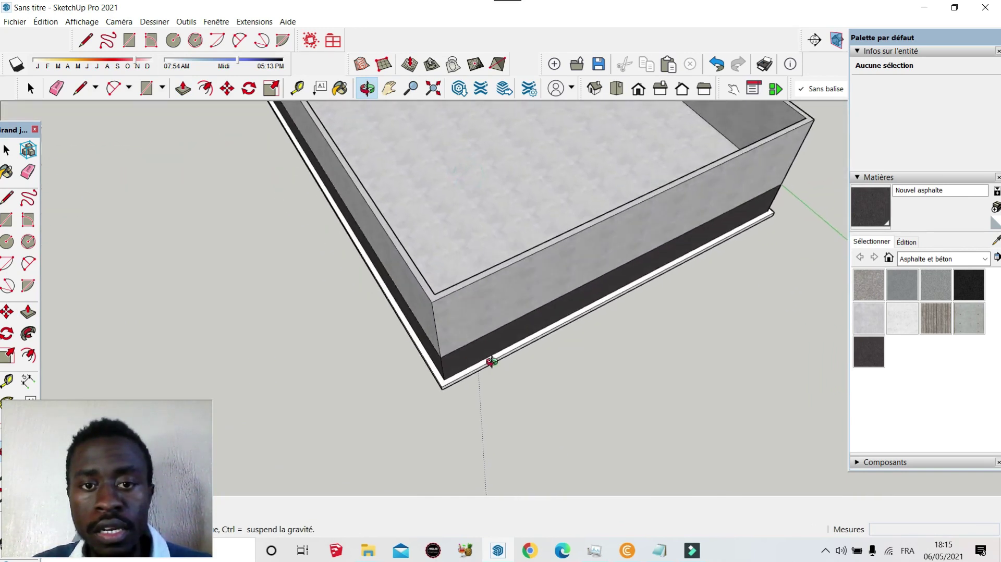
pyautogui.scroll(-4, 547, 401)
pyautogui.scroll(2, 514, 186)
pyautogui.scroll(-2, 610, 312)
pyautogui.scroll(-1, 553, 341)
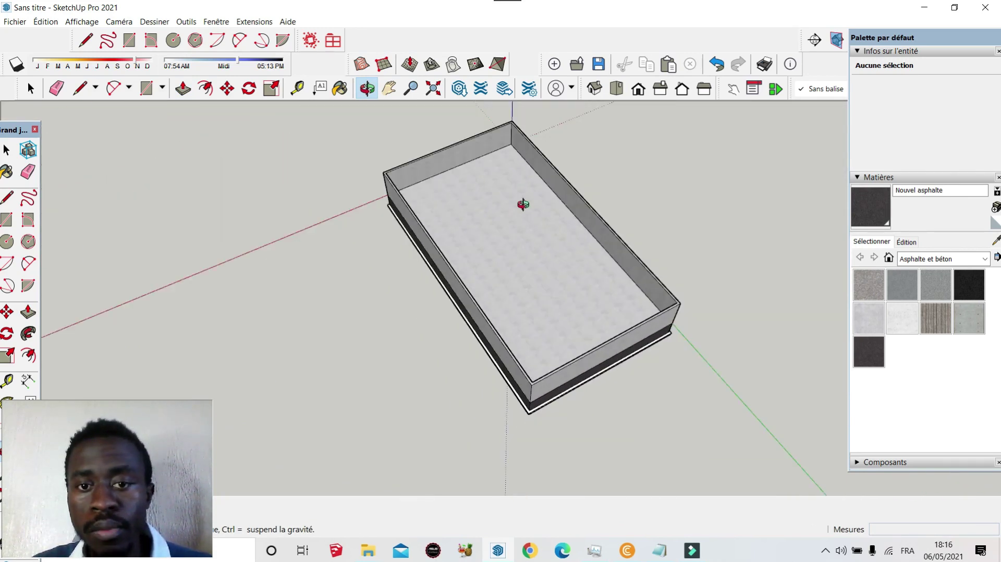
pyautogui.scroll(2, 523, 204)
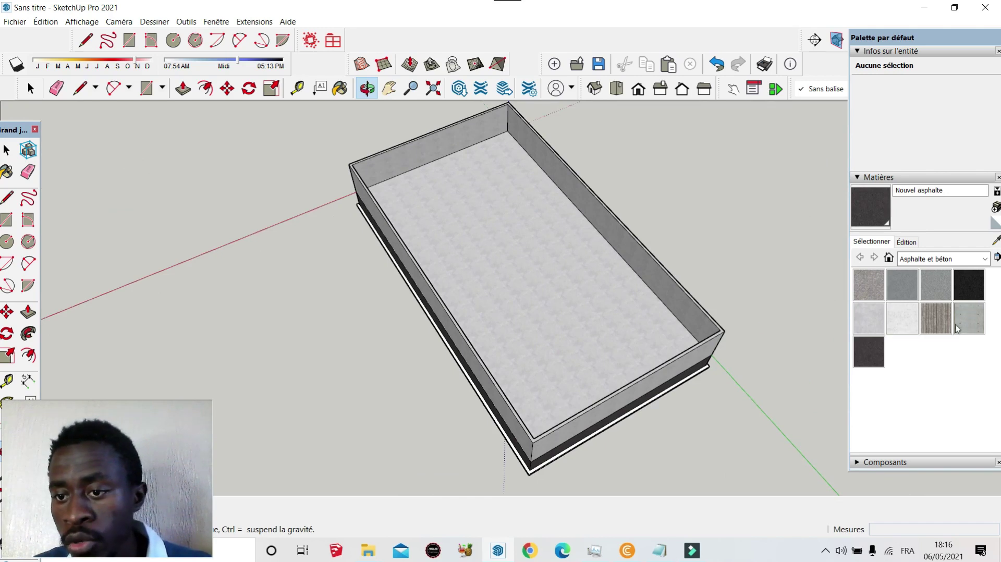
# - Paint the box floor with Agrégat de ciment couleur gris
pyautogui.click(957, 328)
pyautogui.click(626, 323)
pyautogui.click(868, 284)
pyautogui.click(614, 314)
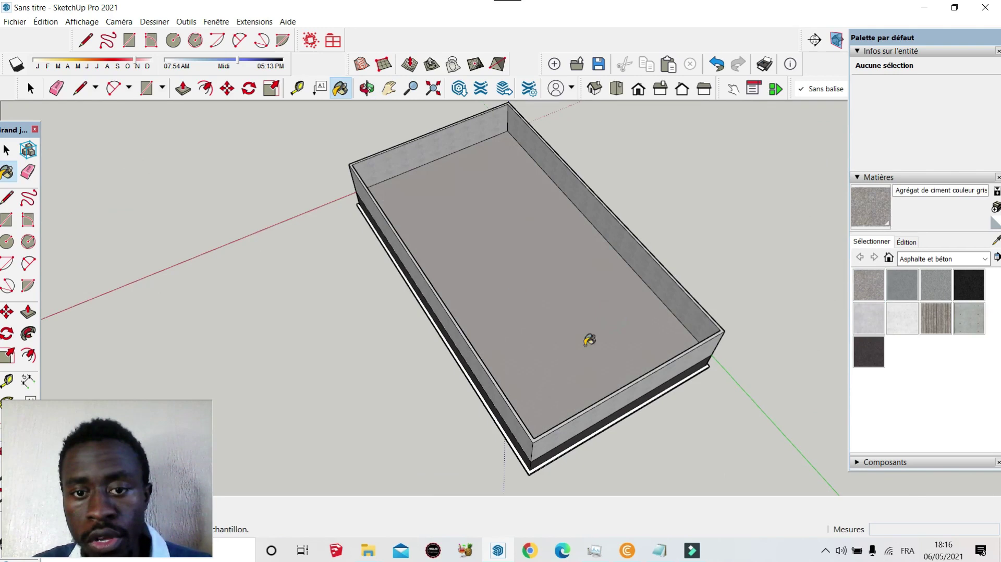
pyautogui.scroll(1, 599, 271)
# - Orbit around the enclosure from a low side view up to its top rim
pyautogui.click(367, 87)
pyautogui.moveTo(519, 403)
pyautogui.mouseDown()
pyautogui.moveTo(597, 368)
pyautogui.moveTo(384, 362)
pyautogui.mouseUp()
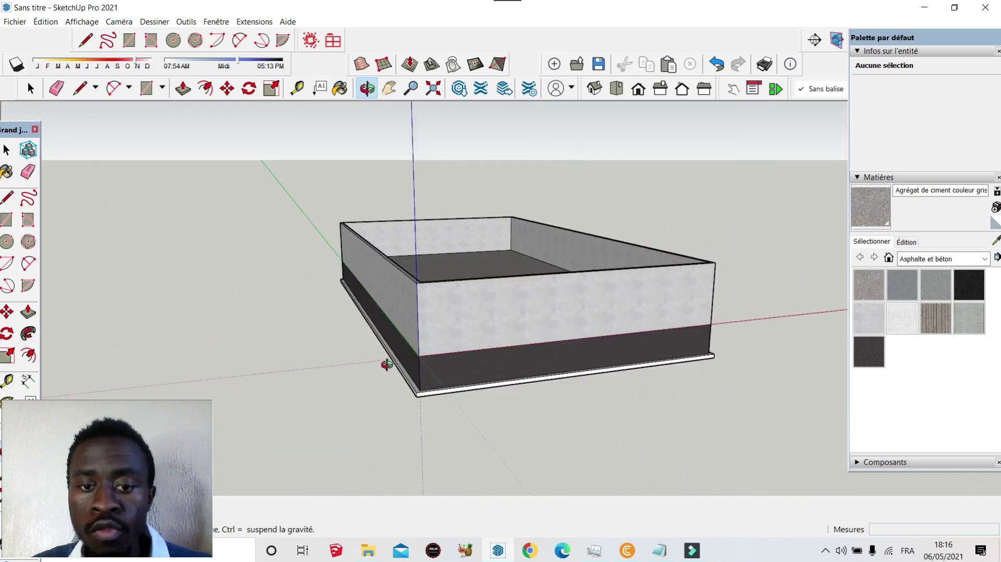
pyautogui.scroll(2, 469, 375)
pyautogui.scroll(3, 370, 358)
pyautogui.scroll(1, 370, 357)
pyautogui.moveTo(446, 397)
pyautogui.mouseDown()
pyautogui.moveTo(433, 372)
pyautogui.moveTo(502, 261)
pyautogui.moveTo(480, 413)
pyautogui.moveTo(319, 212)
pyautogui.mouseUp()
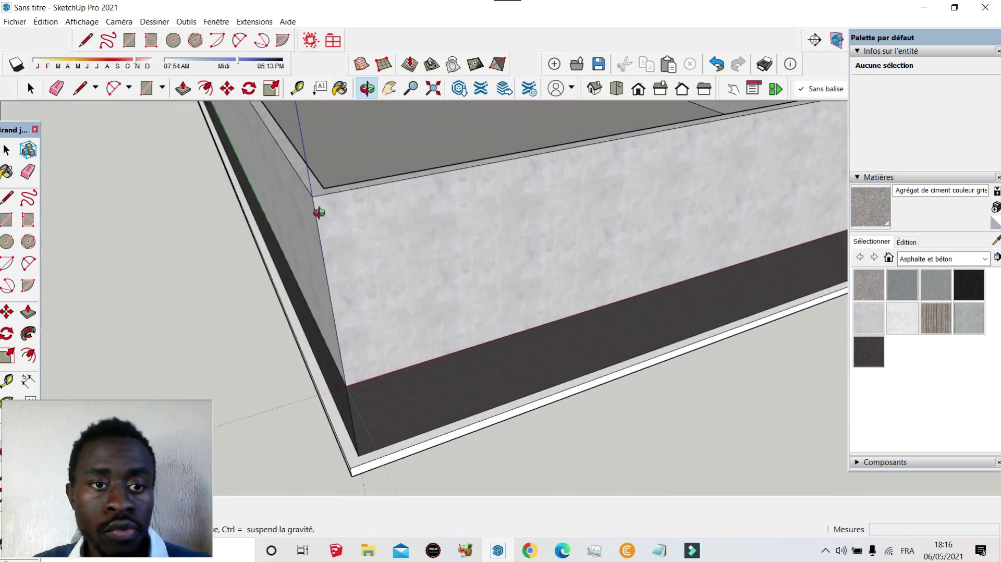
pyautogui.scroll(-4, 359, 273)
pyautogui.scroll(-3, 346, 268)
pyautogui.scroll(-1, 292, 245)
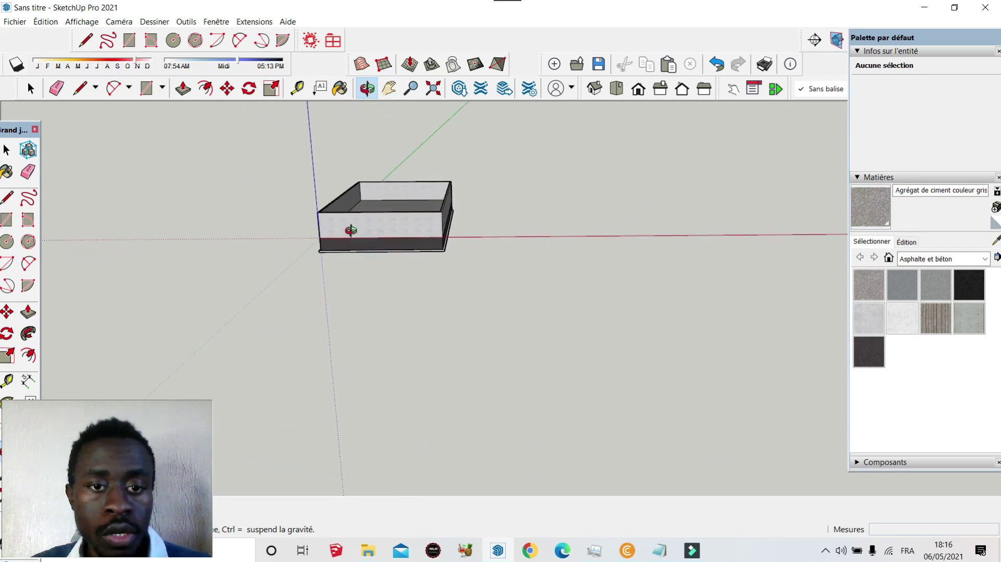
pyautogui.scroll(2, 459, 239)
pyautogui.scroll(2, 399, 227)
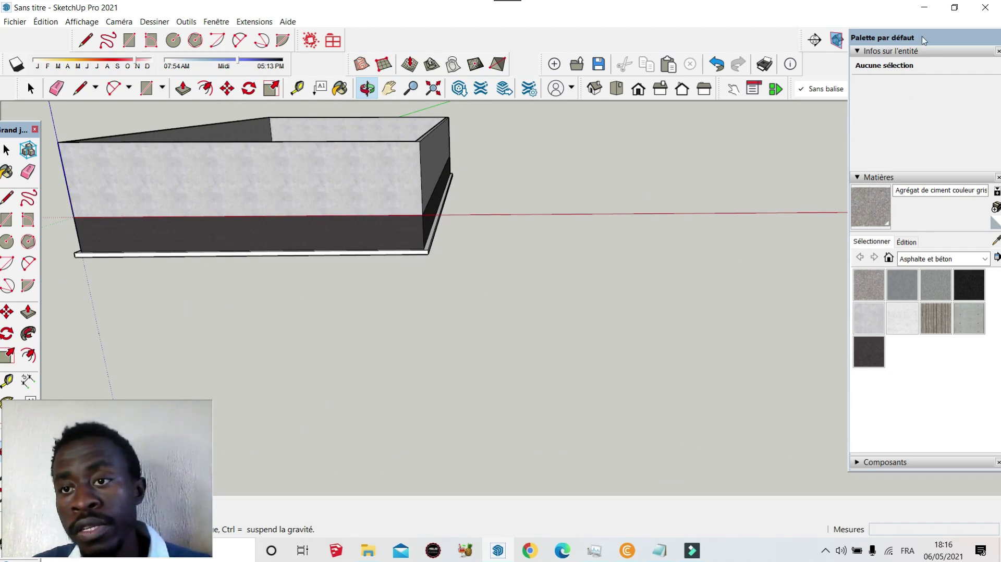
# - Float the default tray, then hide and re-show the Balises panel via Fenêtre > Palette par défaut
pyautogui.moveTo(922, 40); pyautogui.dragTo(885, 24)
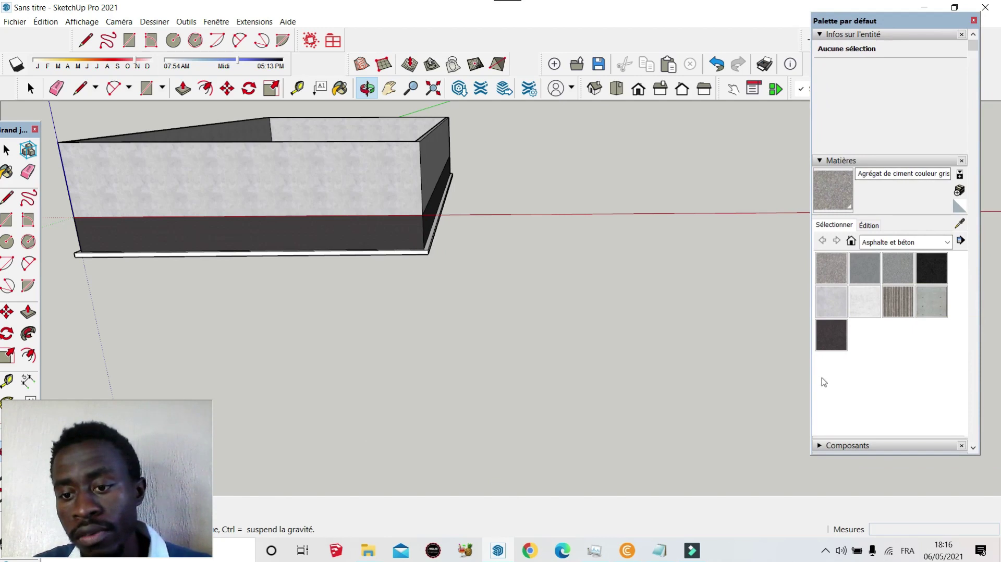
pyautogui.scroll(-3, 824, 382)
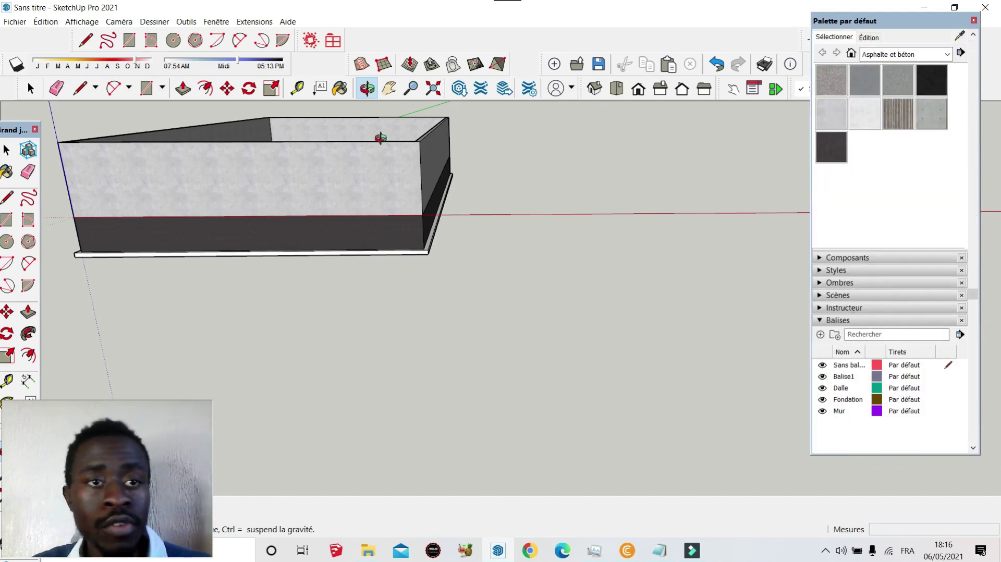
pyautogui.click(224, 23)
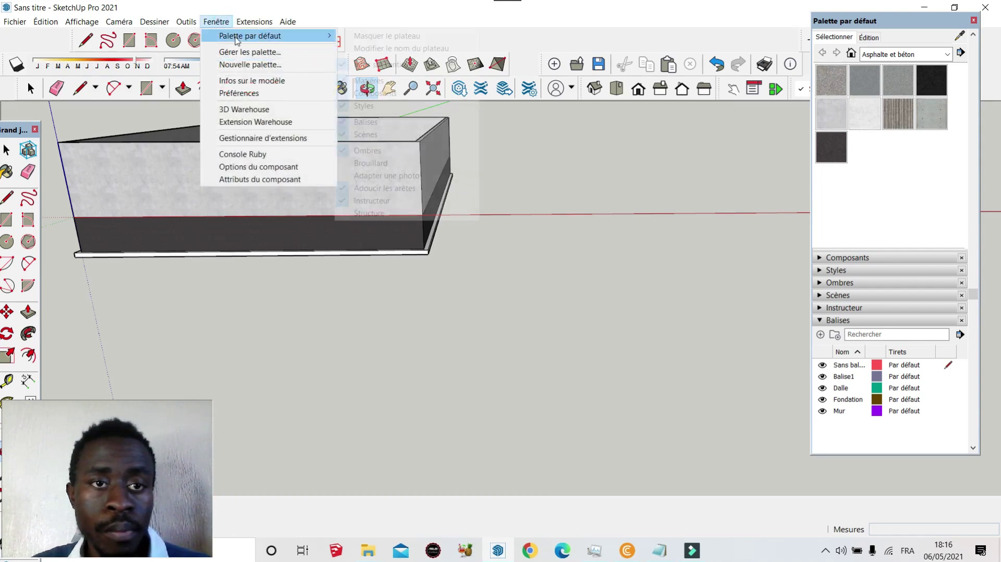
pyautogui.moveTo(250, 36)
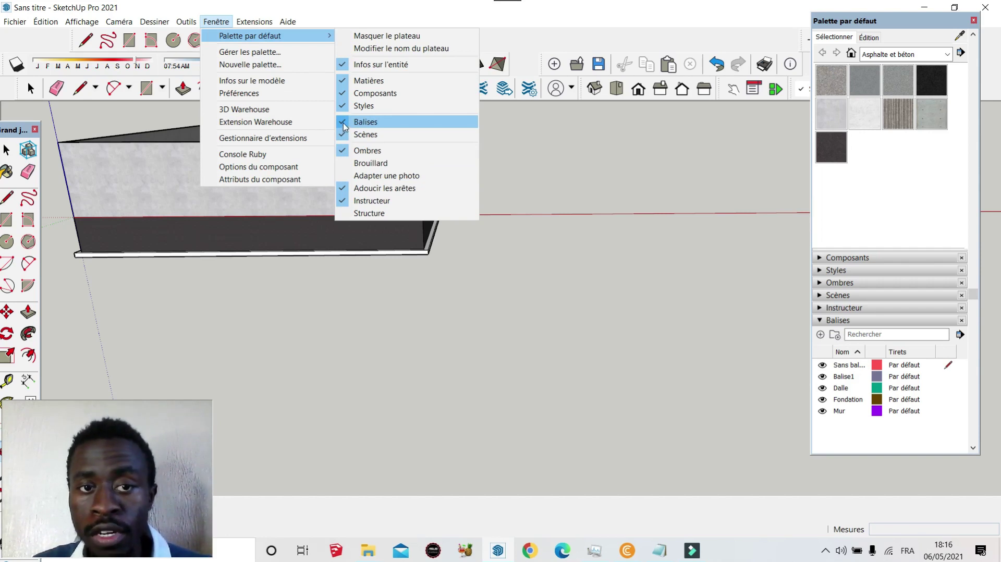
pyautogui.click(344, 124)
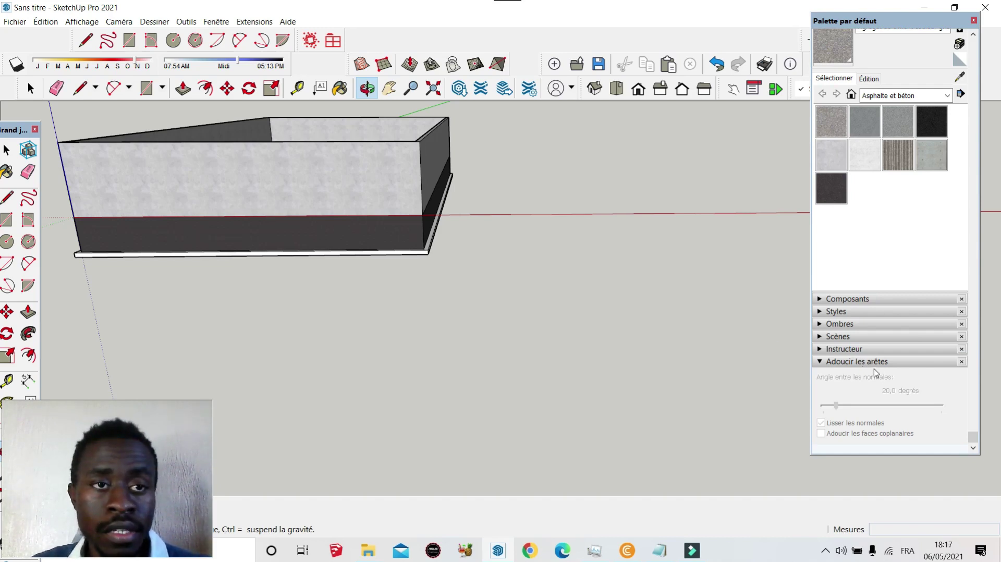
pyautogui.click(216, 21)
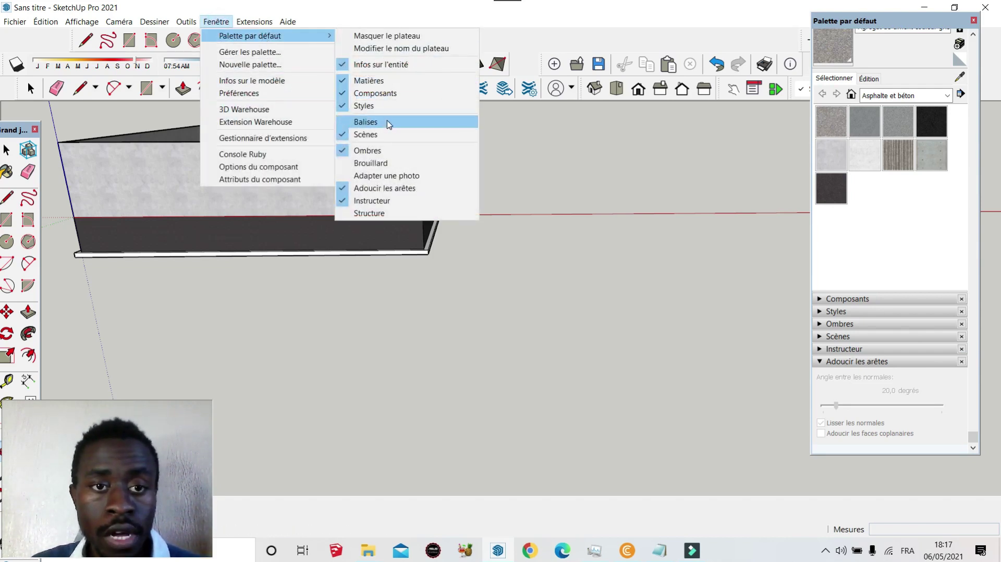
pyautogui.click(389, 123)
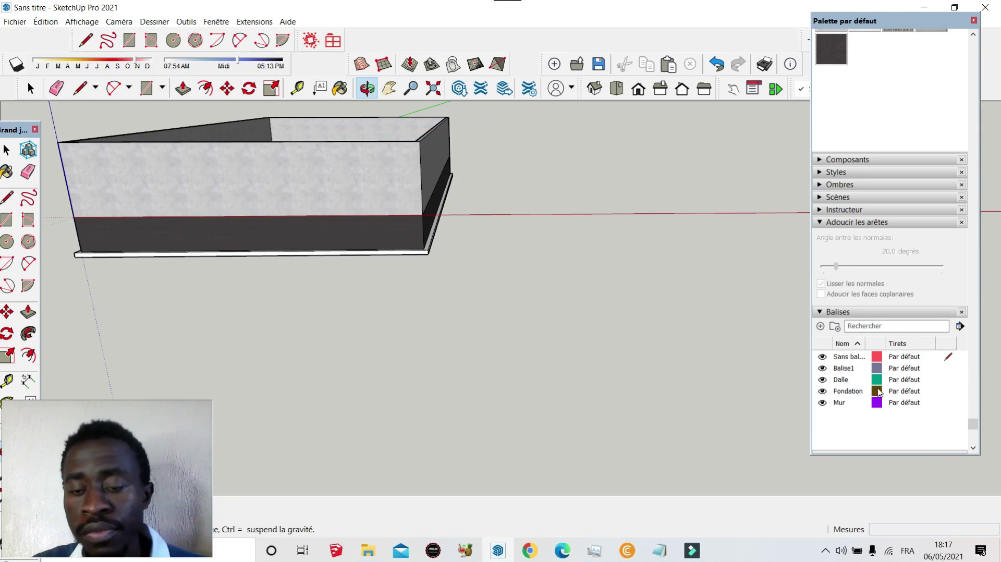
# - Add a new tag named 'porte' in the Balises panel
pyautogui.click(820, 326)
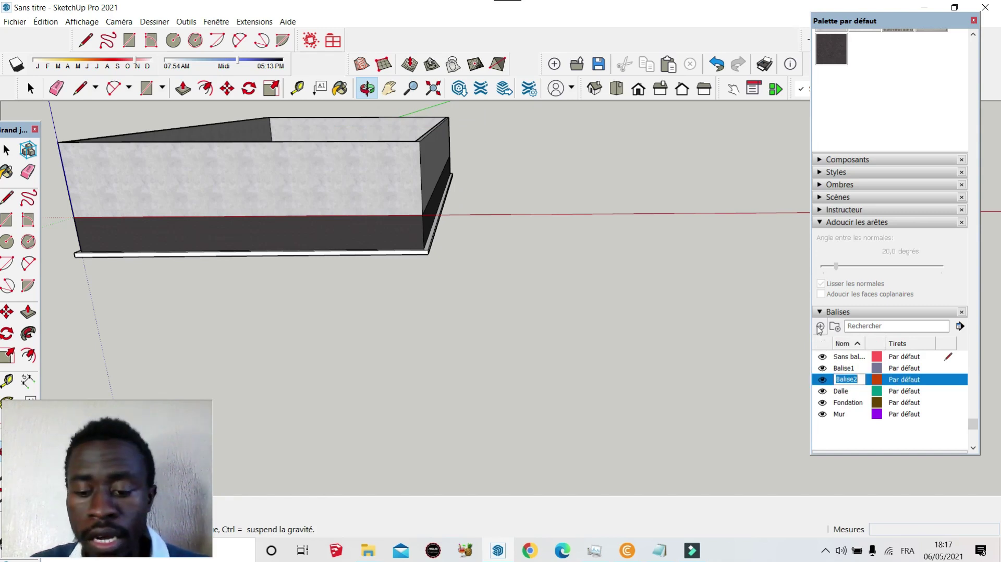
pyautogui.write('porte')
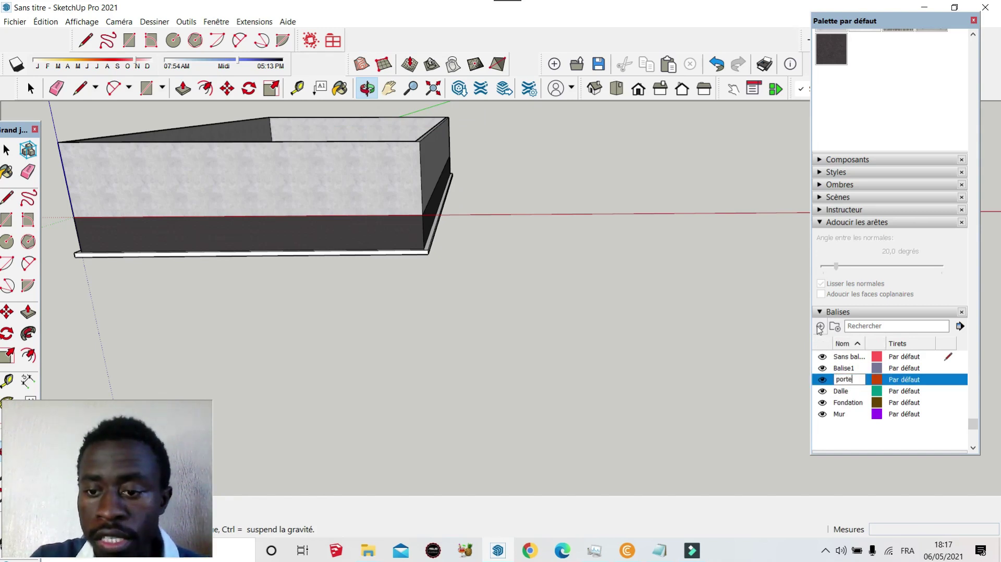
pyautogui.press('Return')
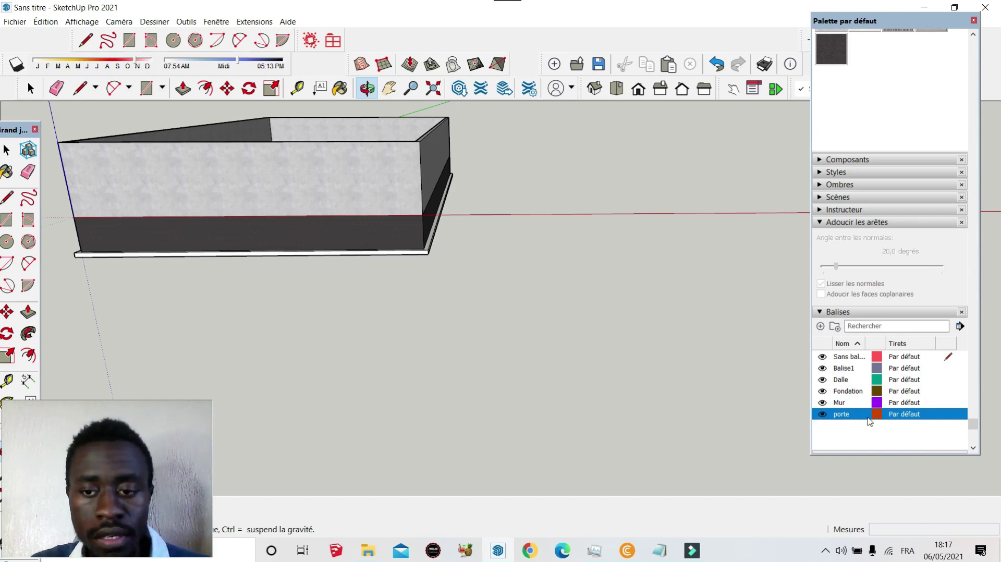
# - Hide and re-show the Fondation tag, then orbit to view the box's inside
pyautogui.click(822, 380)
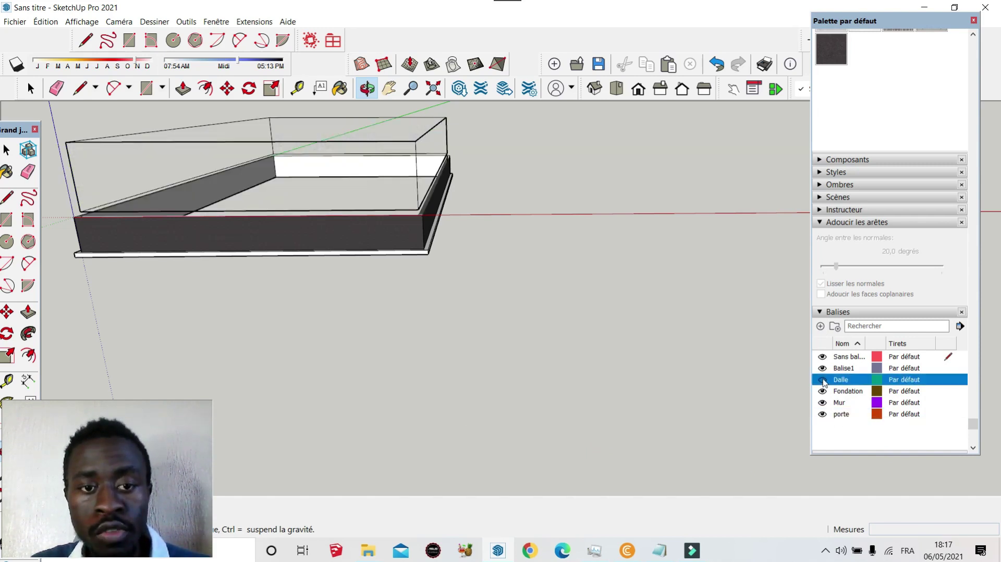
pyautogui.click(822, 392)
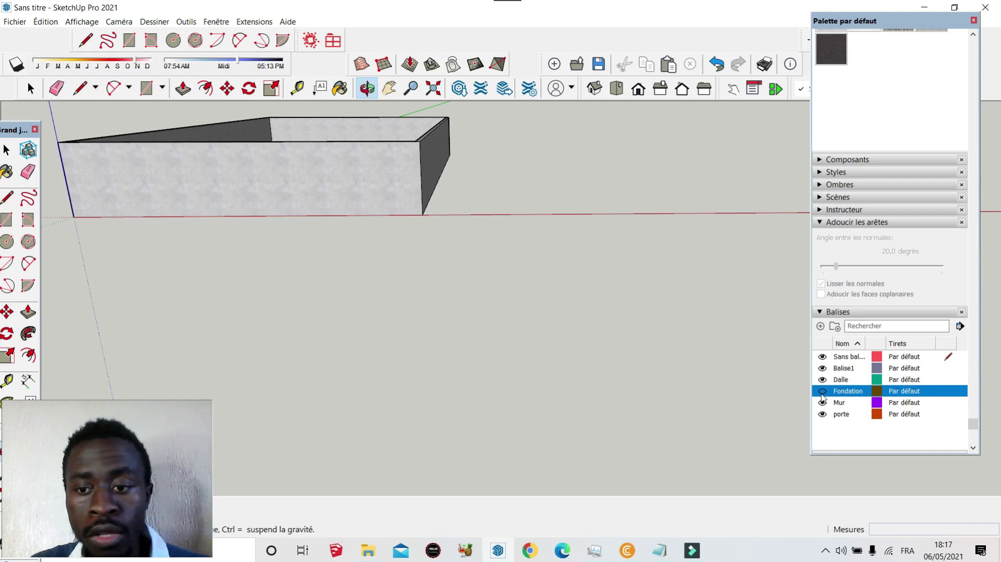
pyautogui.click(822, 392)
pyautogui.moveTo(579, 437); pyautogui.dragTo(502, 373)
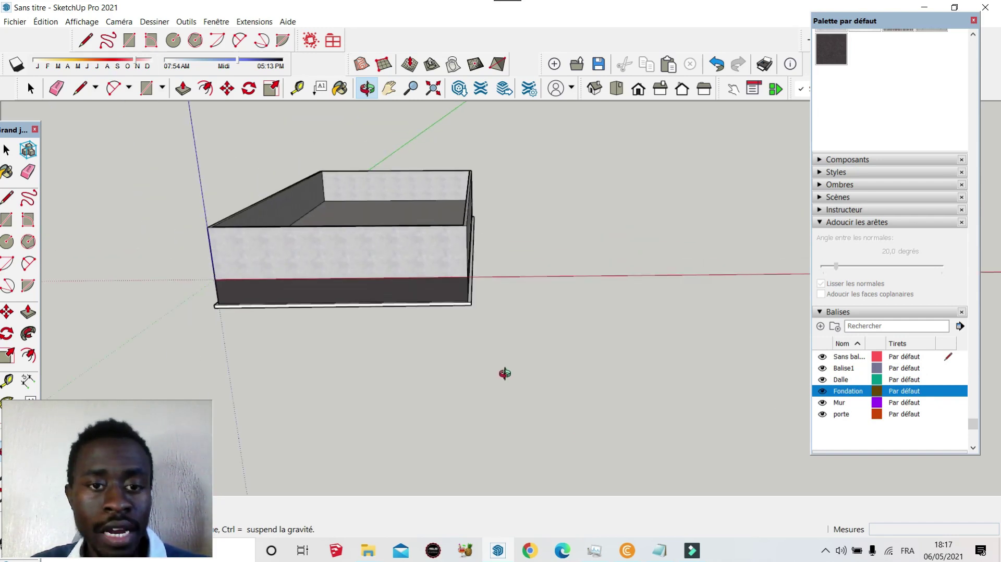
pyautogui.moveTo(447, 313)
pyautogui.mouseDown()
pyautogui.moveTo(426, 297)
pyautogui.moveTo(511, 299)
pyautogui.mouseUp()
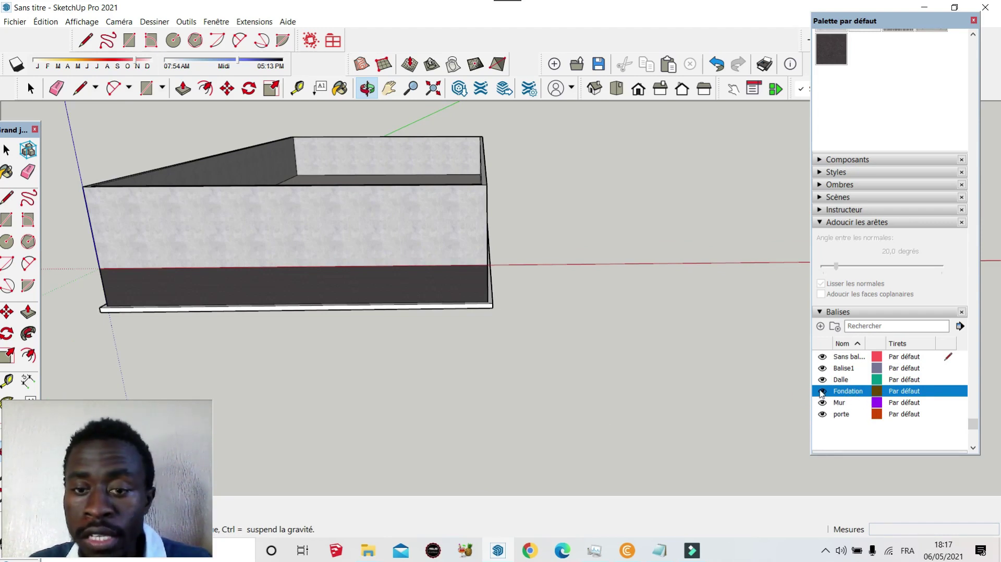
pyautogui.click(821, 391)
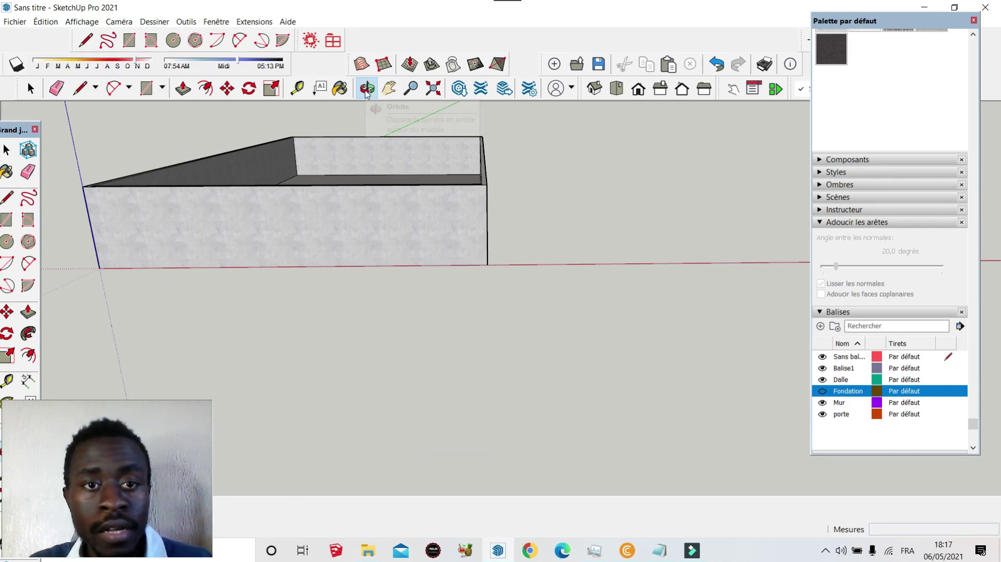
pyautogui.moveTo(532, 268); pyautogui.dragTo(257, 269)
pyautogui.scroll(5, 258, 262)
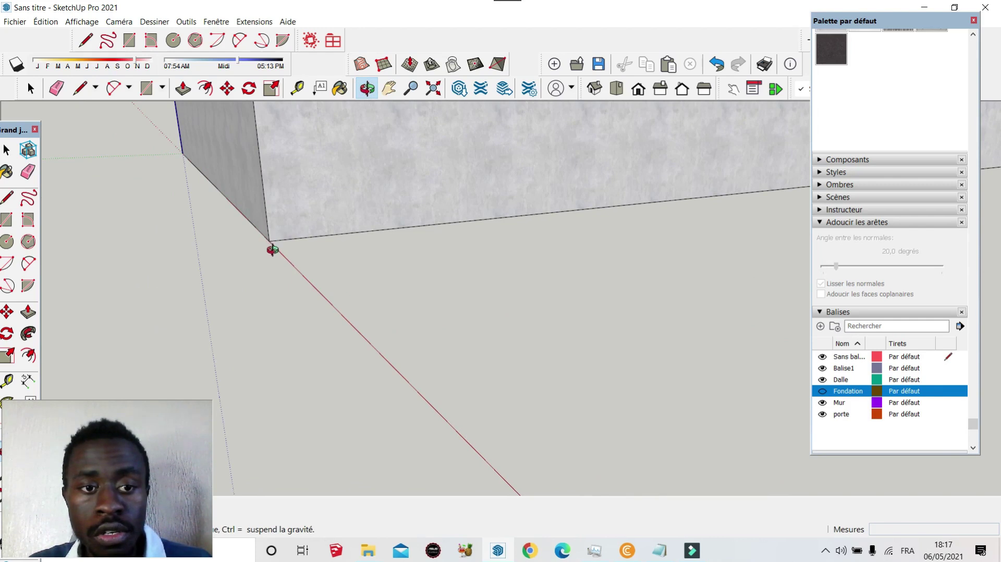
pyautogui.moveTo(271, 278); pyautogui.dragTo(267, 240)
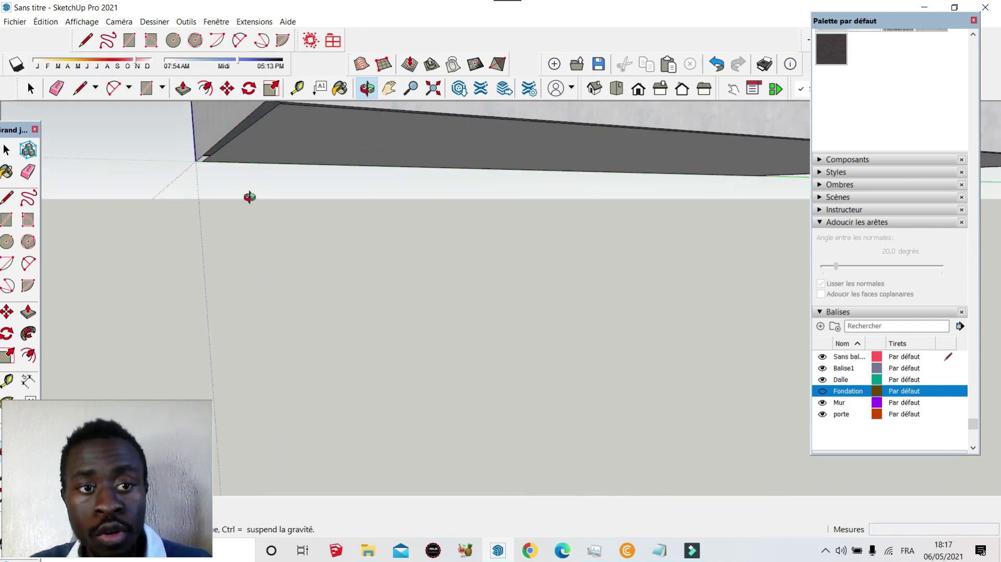
pyautogui.moveTo(266, 272); pyautogui.dragTo(791, 384)
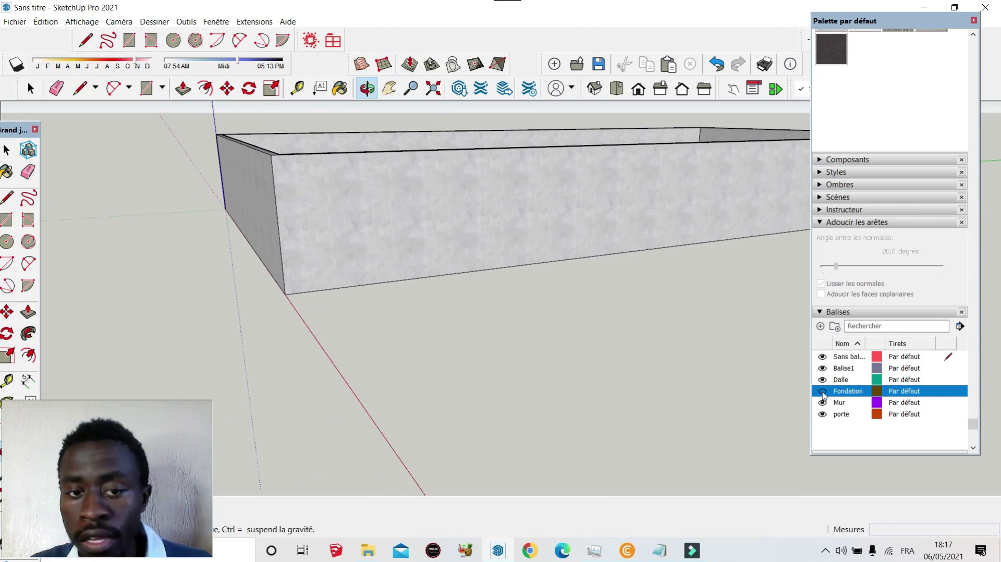
pyautogui.click(822, 392)
pyautogui.scroll(-3, 326, 339)
pyautogui.scroll(3, 334, 350)
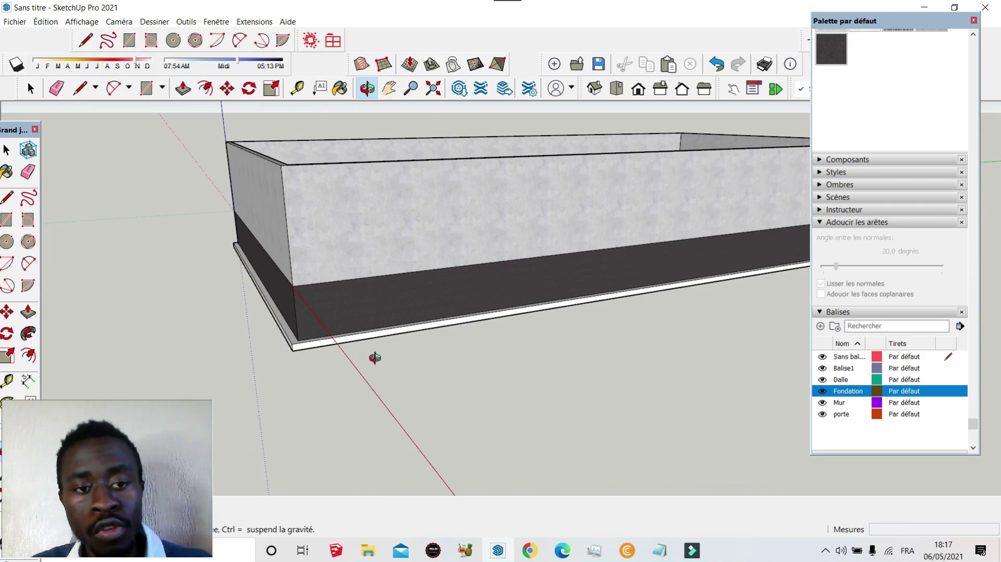
pyautogui.scroll(-3, 328, 329)
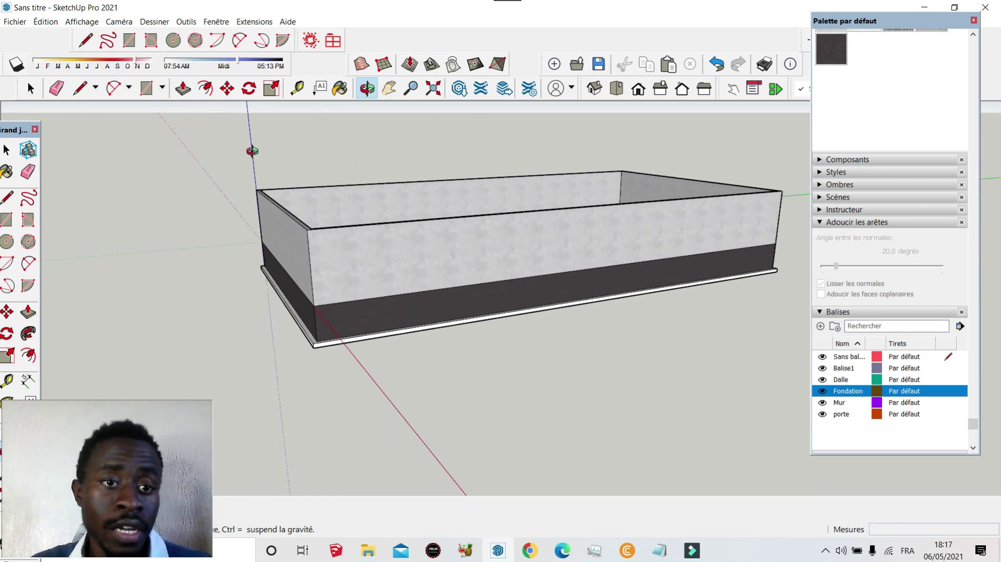
pyautogui.moveTo(383, 340); pyautogui.dragTo(488, 335)
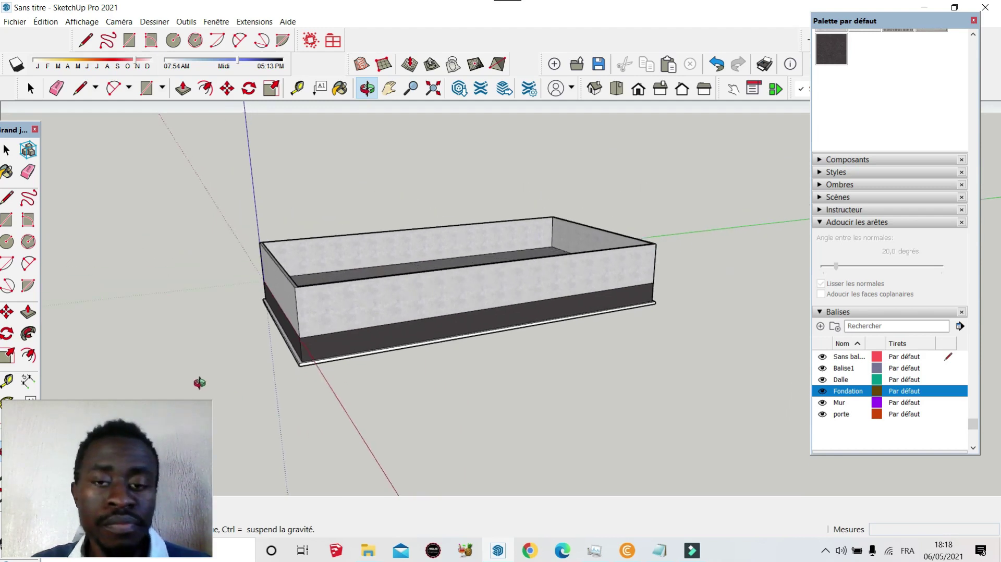